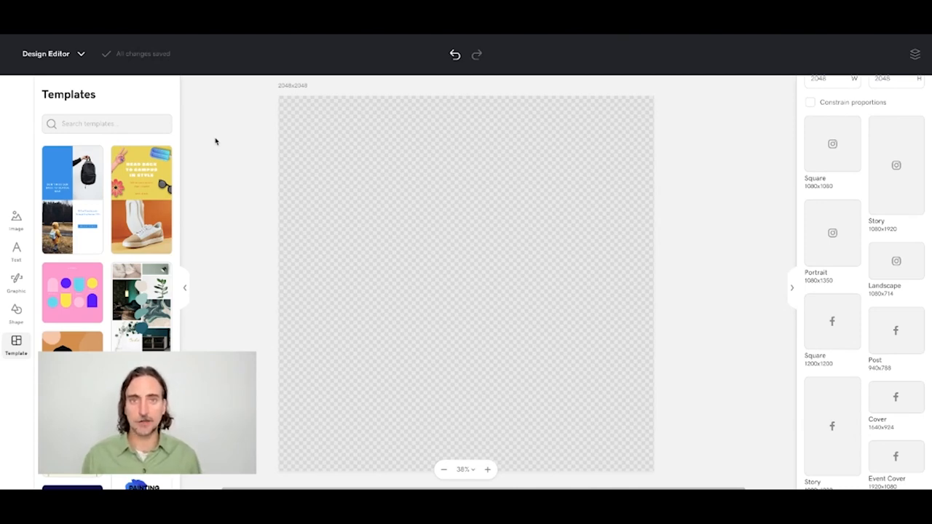
Search the templates for "logo" and browse the logo designs for inspiration.
{"action": "left_click", "coordinate": [103, 124]}
{"action": "type", "text": "logo"}
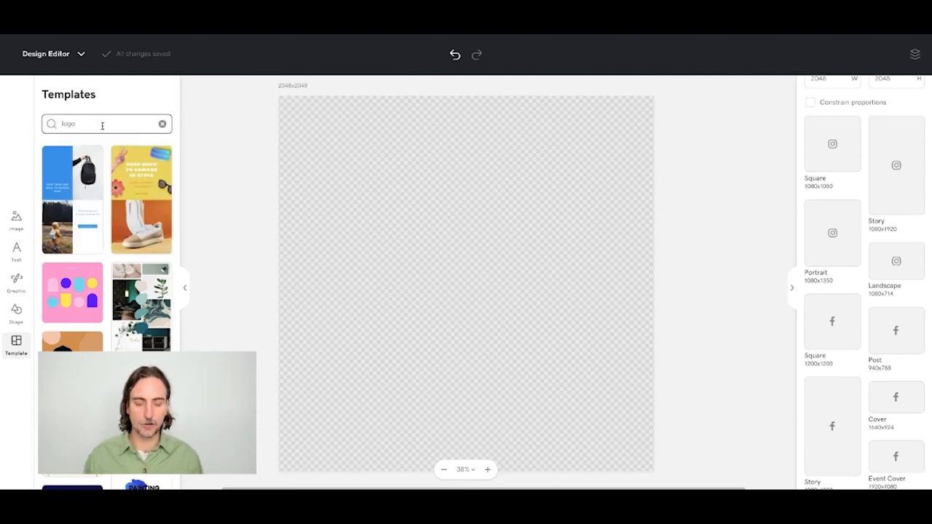
{"action": "key", "text": "Return"}
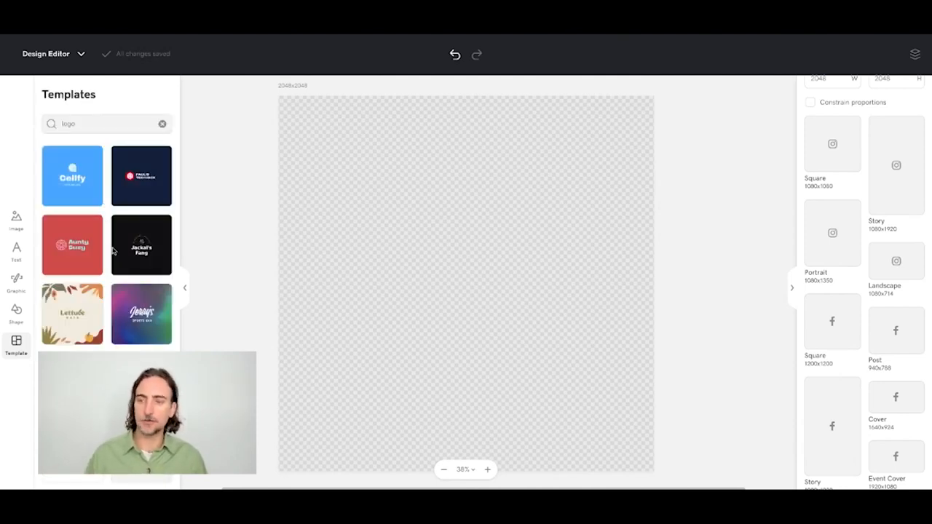
{"action": "scroll", "coordinate": [119, 265], "scroll_direction": "down", "scroll_amount": 1}
{"action": "scroll", "coordinate": [119, 265], "scroll_direction": "down", "scroll_amount": 8}
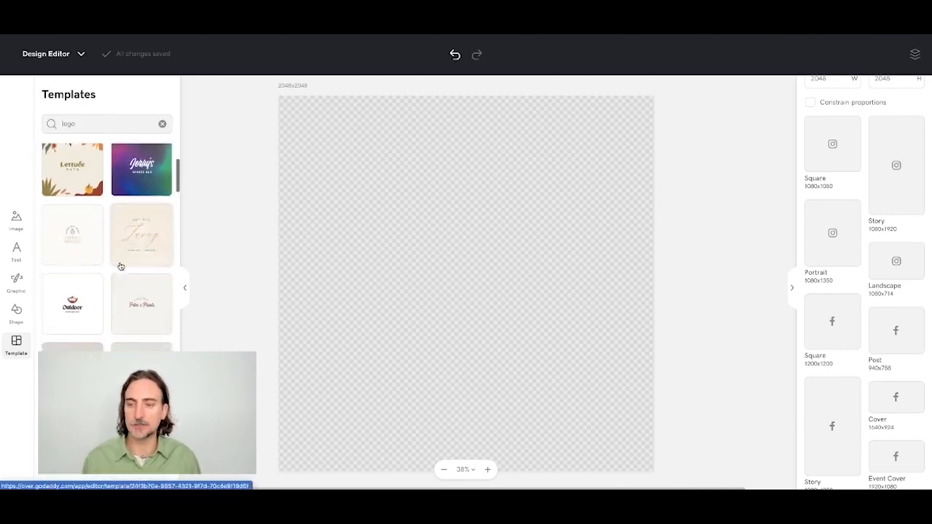
{"action": "scroll", "coordinate": [120, 266], "scroll_direction": "down", "scroll_amount": 5}
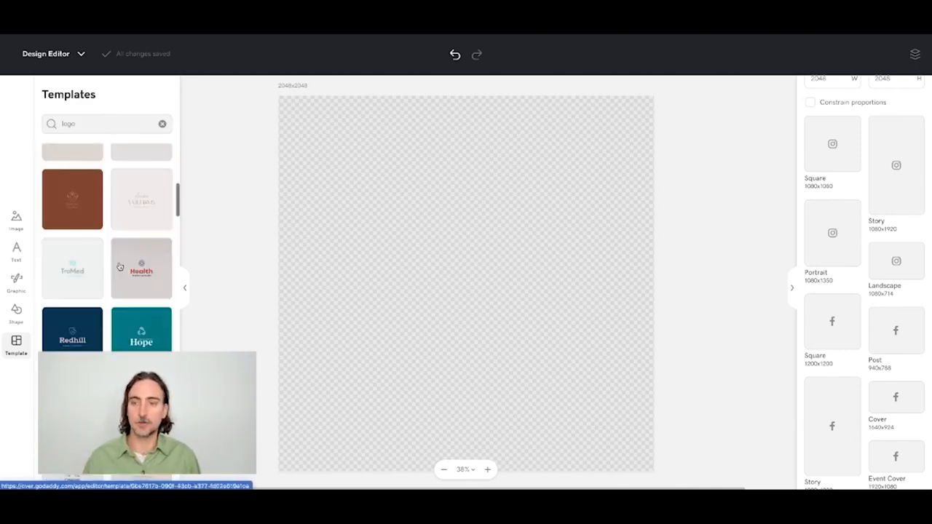
{"action": "scroll", "coordinate": [120, 266], "scroll_direction": "down", "scroll_amount": 5}
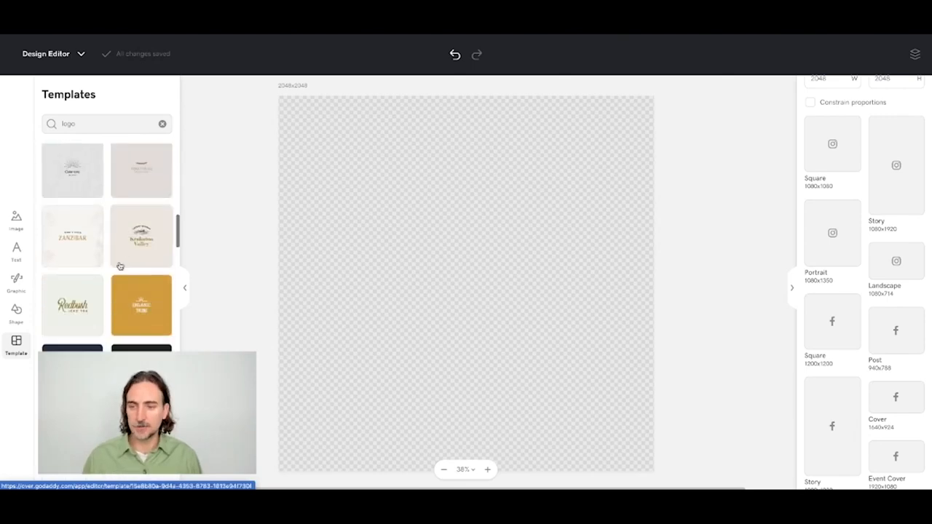
{"action": "scroll", "coordinate": [120, 266], "scroll_direction": "down", "scroll_amount": 5}
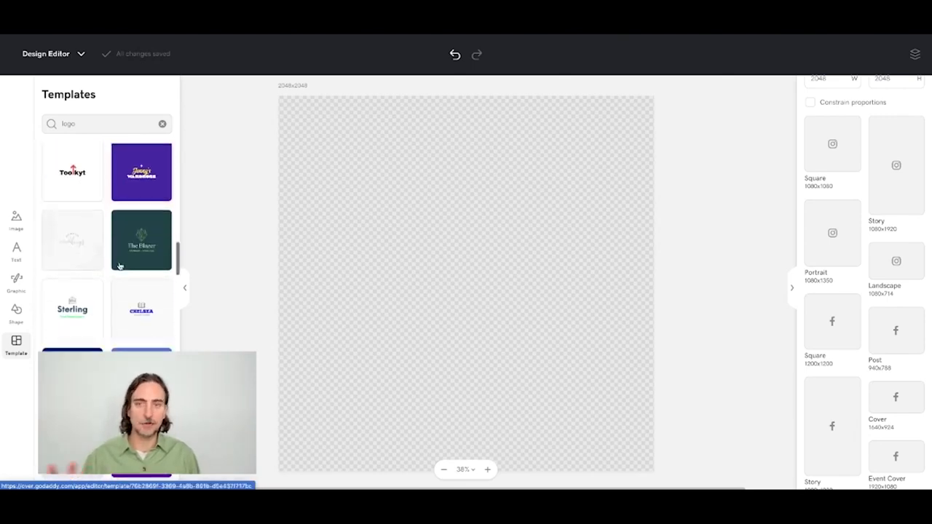
{"action": "scroll", "coordinate": [121, 267], "scroll_direction": "down", "scroll_amount": 5}
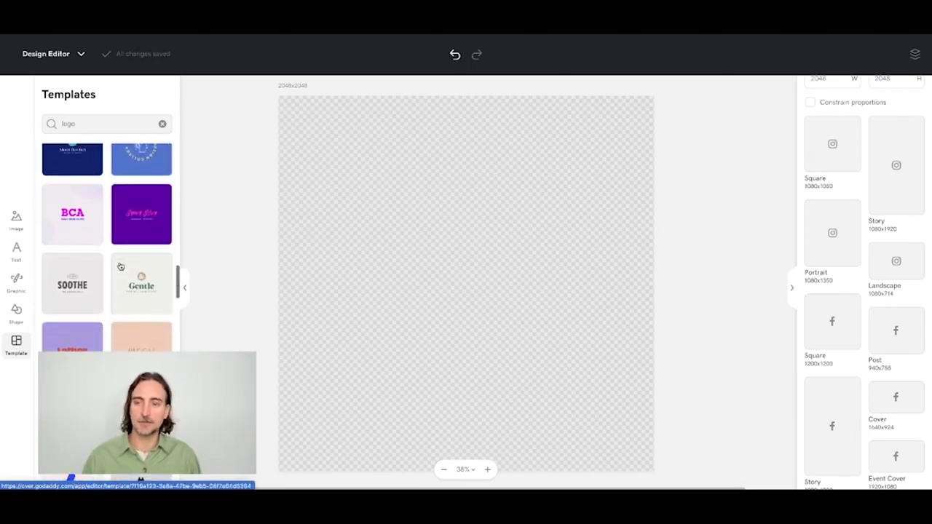
{"action": "scroll", "coordinate": [121, 267], "scroll_direction": "down", "scroll_amount": 5}
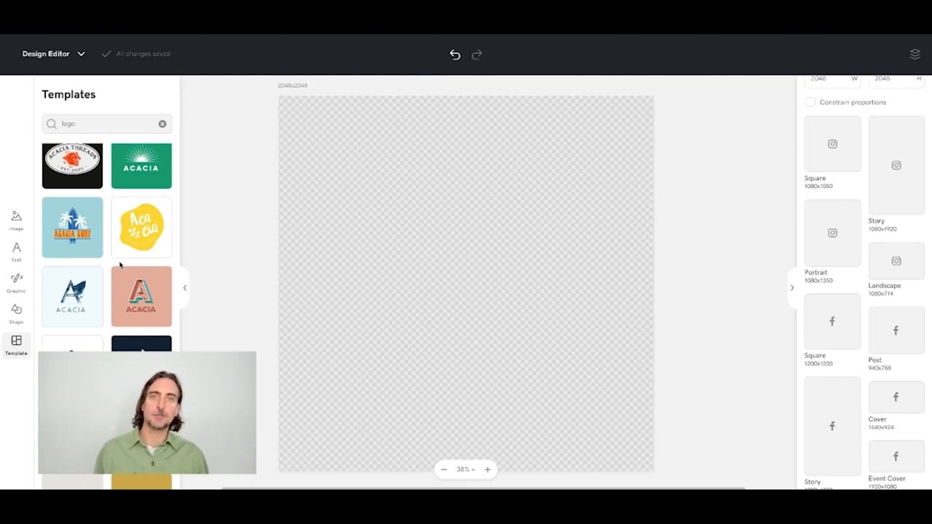
{"action": "left_click", "coordinate": [183, 290]}
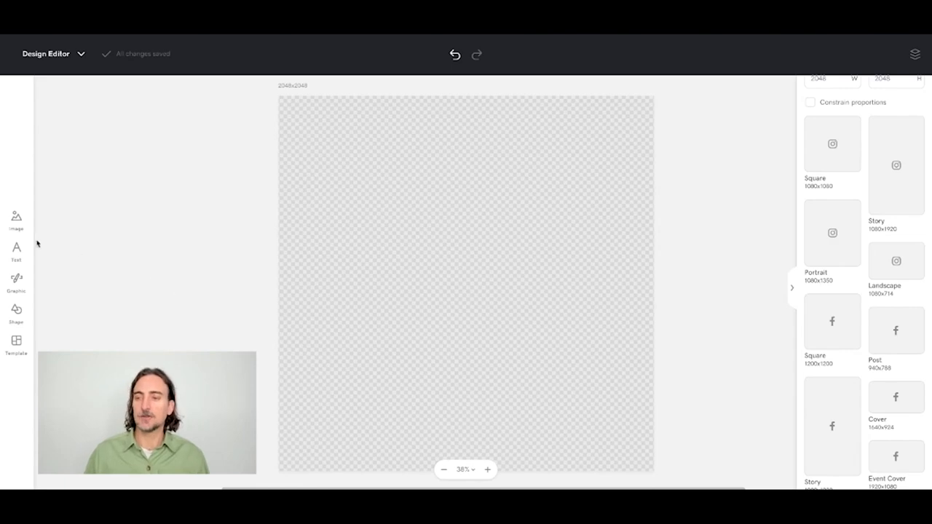
Add the text "ASCENT" to the canvas and set its font size to 250.
{"action": "left_click", "coordinate": [17, 254]}
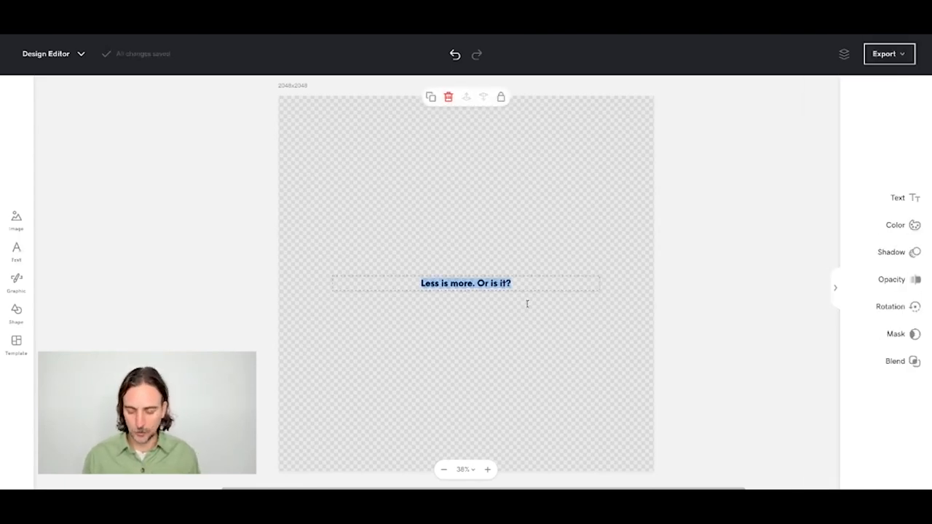
{"action": "type", "text": "ASCENT"}
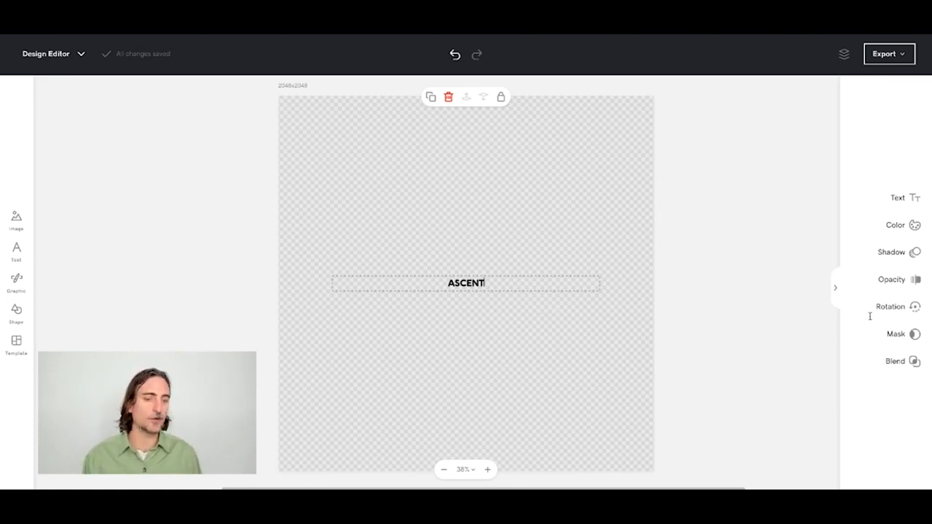
{"action": "left_click", "coordinate": [900, 200]}
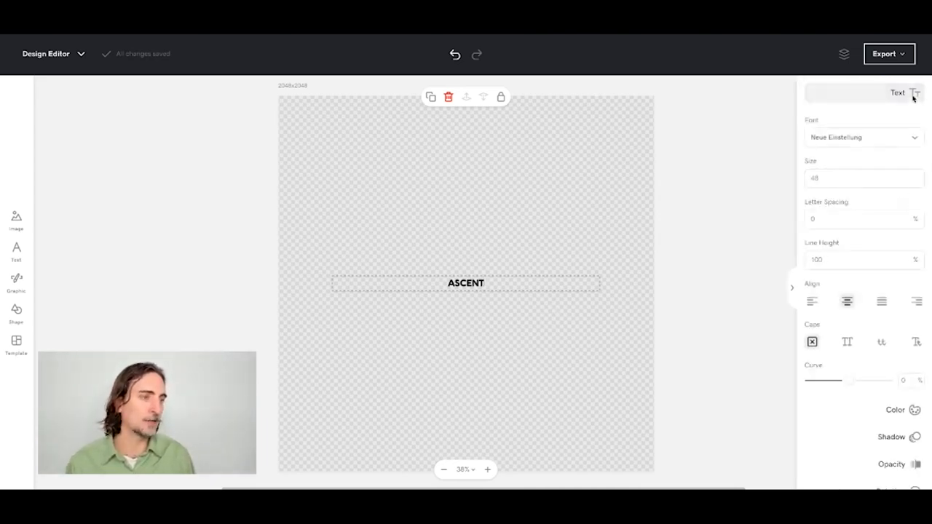
{"action": "left_click", "coordinate": [815, 178]}
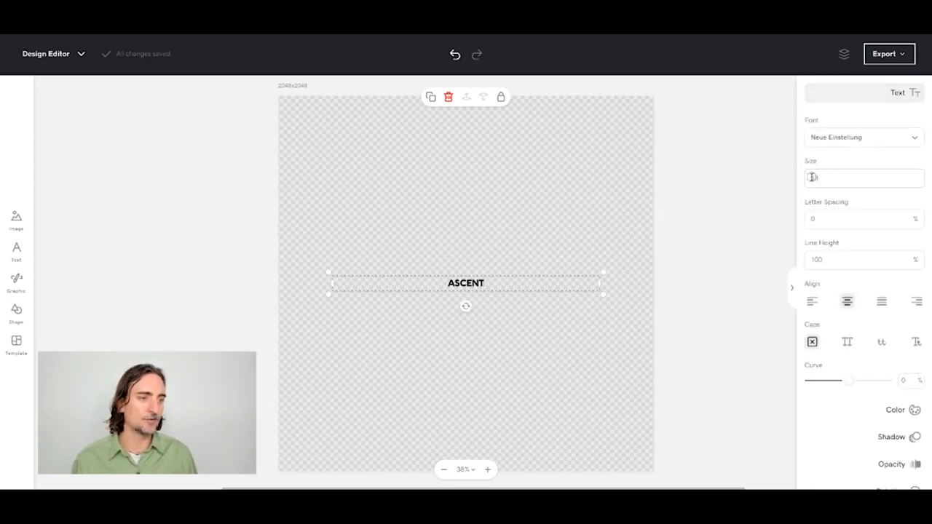
{"action": "double_click", "coordinate": [812, 177]}
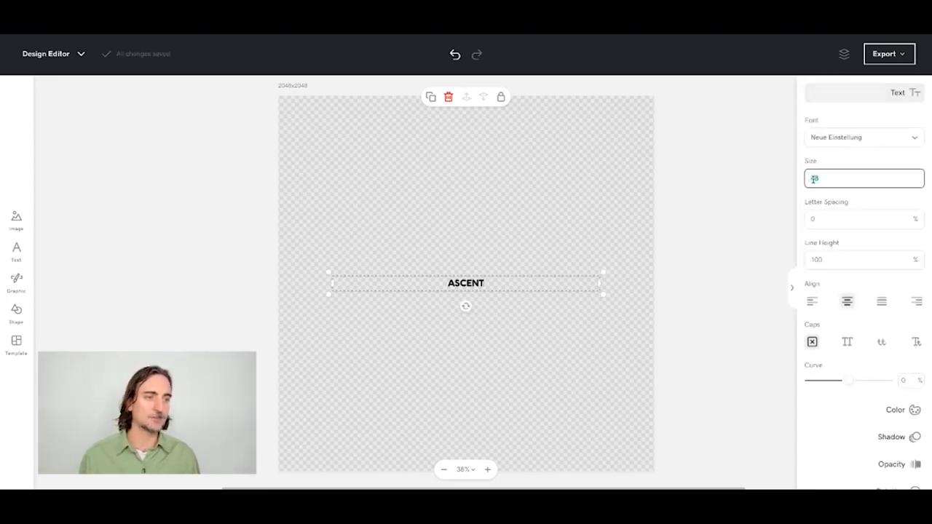
{"action": "type", "text": "250"}
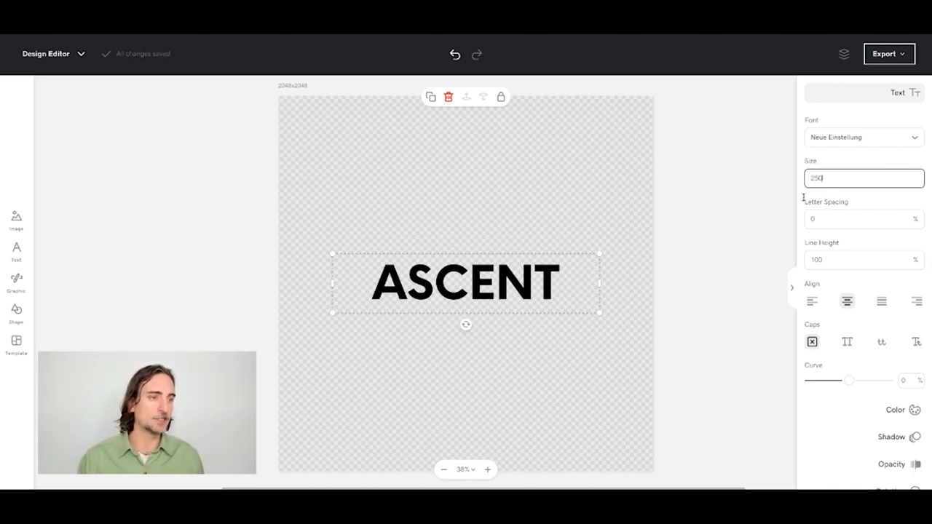
Examine the available fonts and the Font Library collections for the ASCENT text.
{"action": "left_click", "coordinate": [838, 139]}
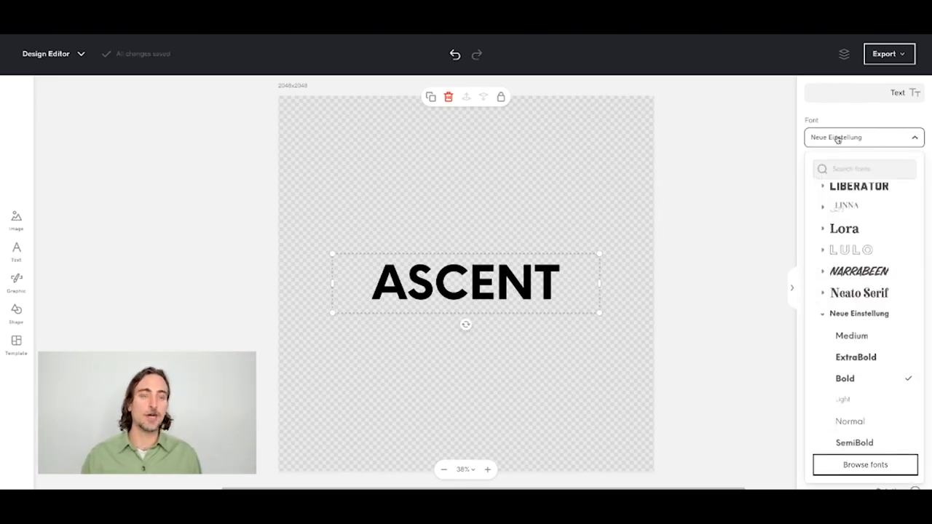
{"action": "scroll", "coordinate": [879, 249], "scroll_direction": "down", "scroll_amount": 1}
{"action": "scroll", "coordinate": [880, 248], "scroll_direction": "down", "scroll_amount": 3}
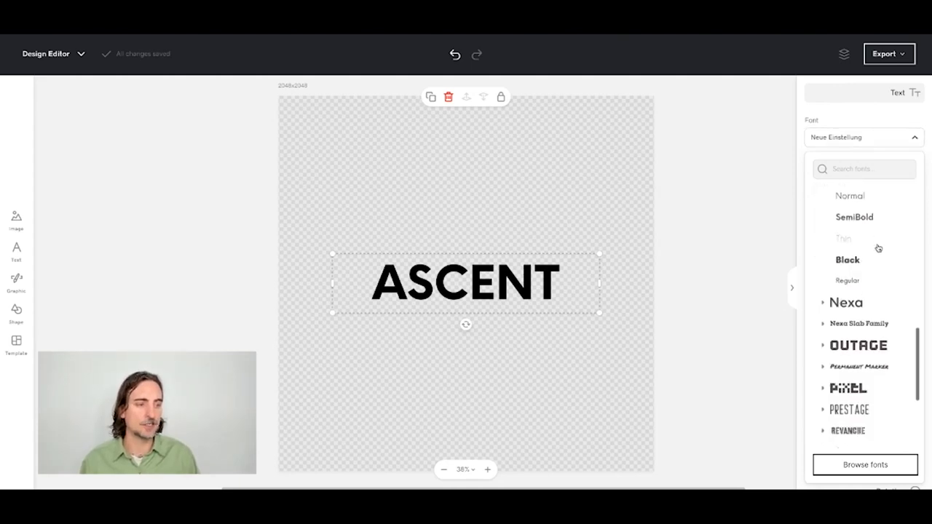
{"action": "scroll", "coordinate": [878, 248], "scroll_direction": "down", "scroll_amount": 3}
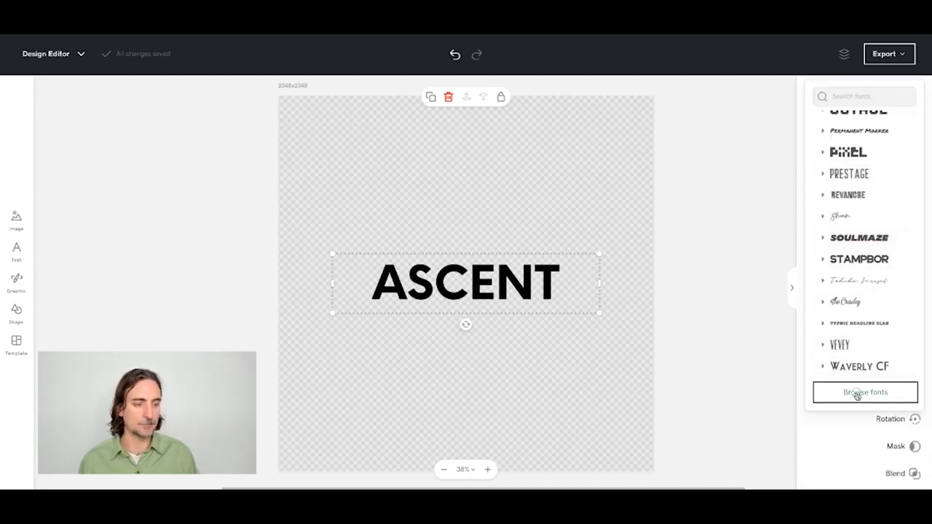
{"action": "left_click", "coordinate": [859, 394]}
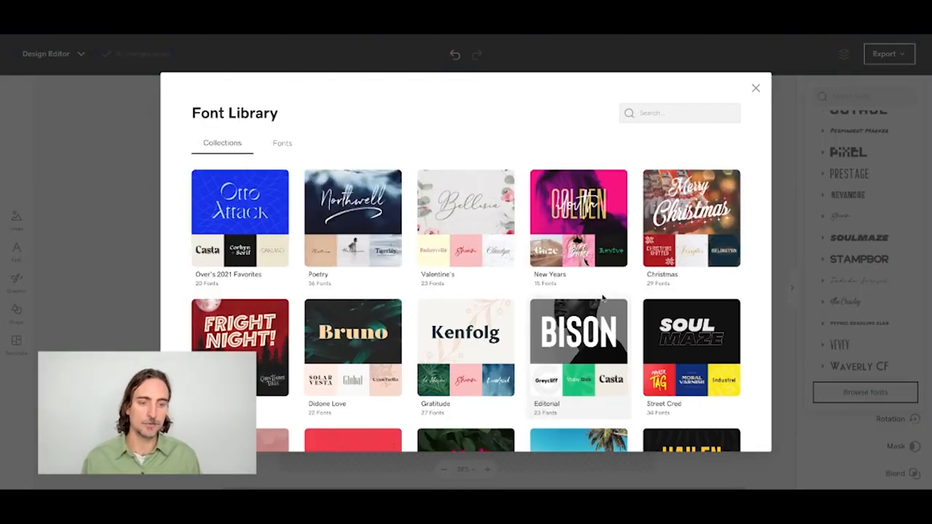
{"action": "scroll", "coordinate": [603, 297], "scroll_direction": "down", "scroll_amount": 4}
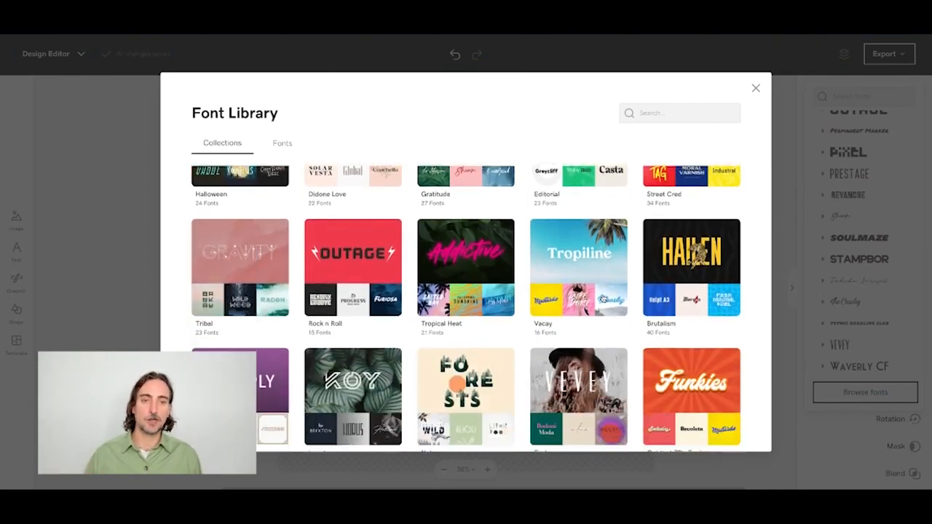
{"action": "scroll", "coordinate": [597, 295], "scroll_direction": "down", "scroll_amount": 2}
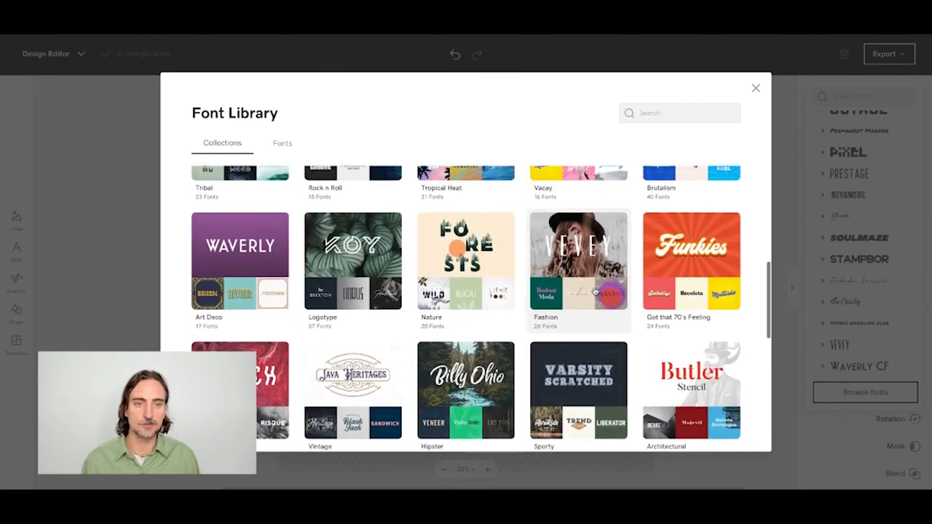
{"action": "scroll", "coordinate": [595, 292], "scroll_direction": "up", "scroll_amount": 2}
{"action": "scroll", "coordinate": [598, 290], "scroll_direction": "up", "scroll_amount": 3}
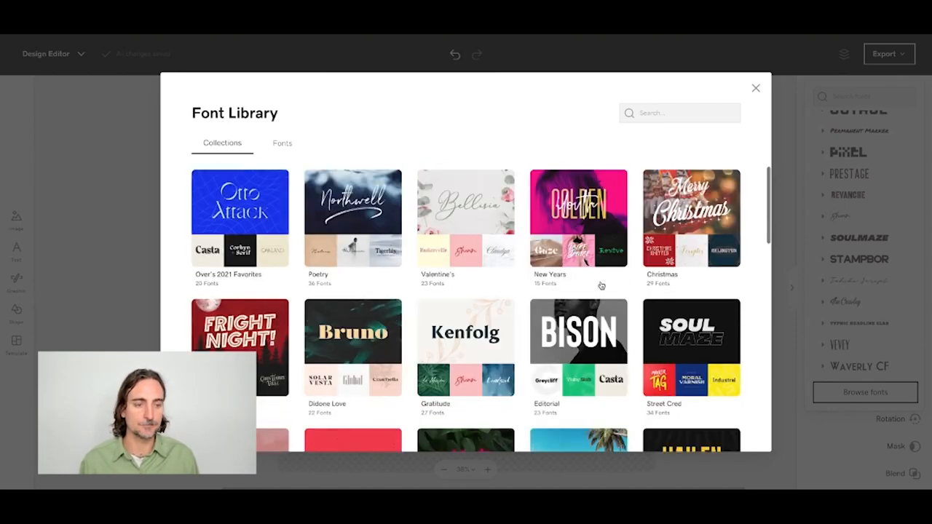
{"action": "left_click", "coordinate": [755, 86]}
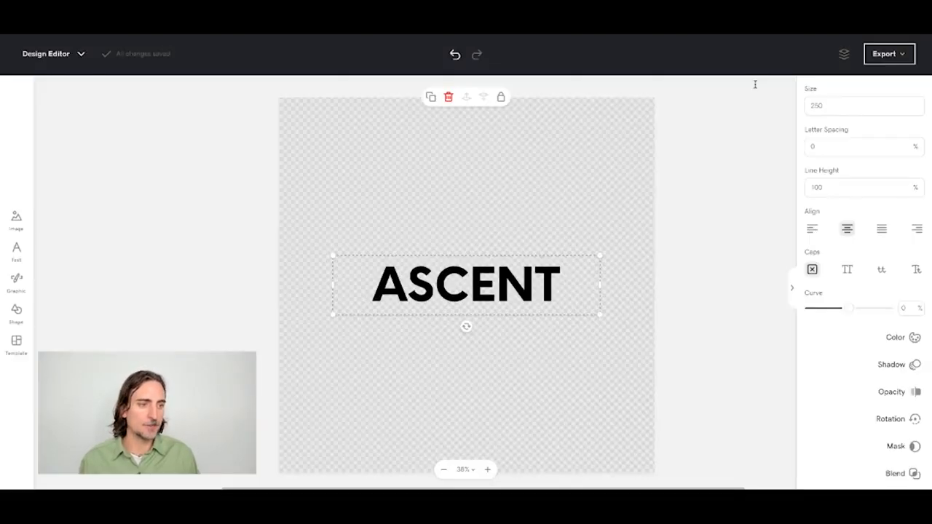
{"action": "scroll", "coordinate": [867, 146], "scroll_direction": "up", "scroll_amount": 2}
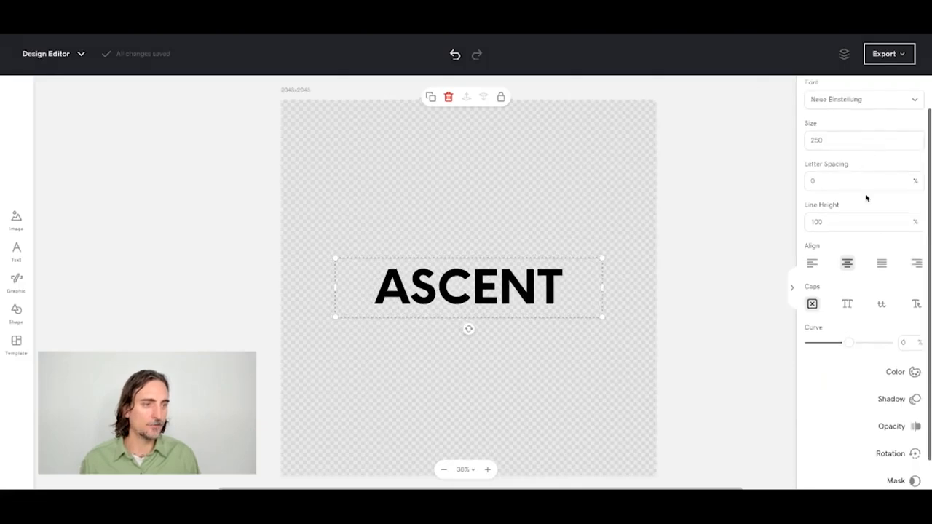
Change the ASCENT text's font to Lulo in the Bold style.
{"action": "left_click", "coordinate": [857, 142]}
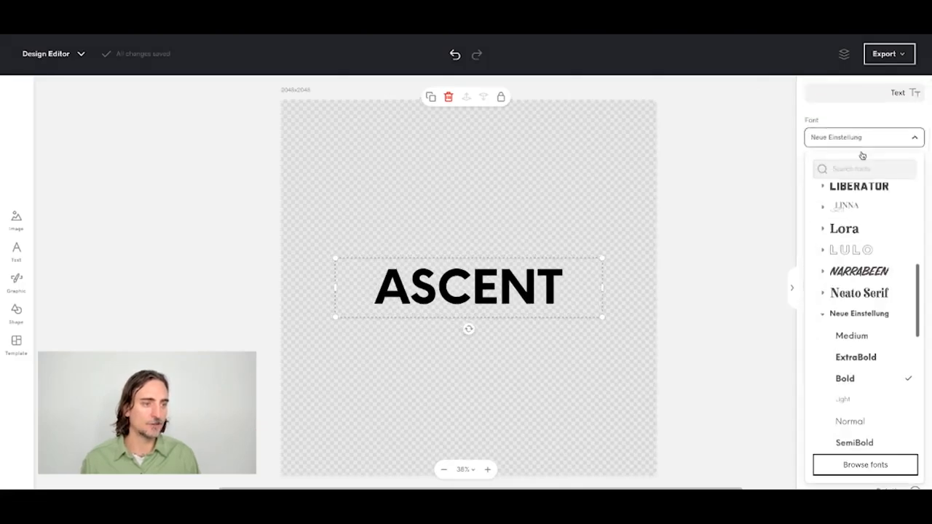
{"action": "scroll", "coordinate": [879, 219], "scroll_direction": "down", "scroll_amount": 2}
{"action": "scroll", "coordinate": [877, 220], "scroll_direction": "up", "scroll_amount": 2}
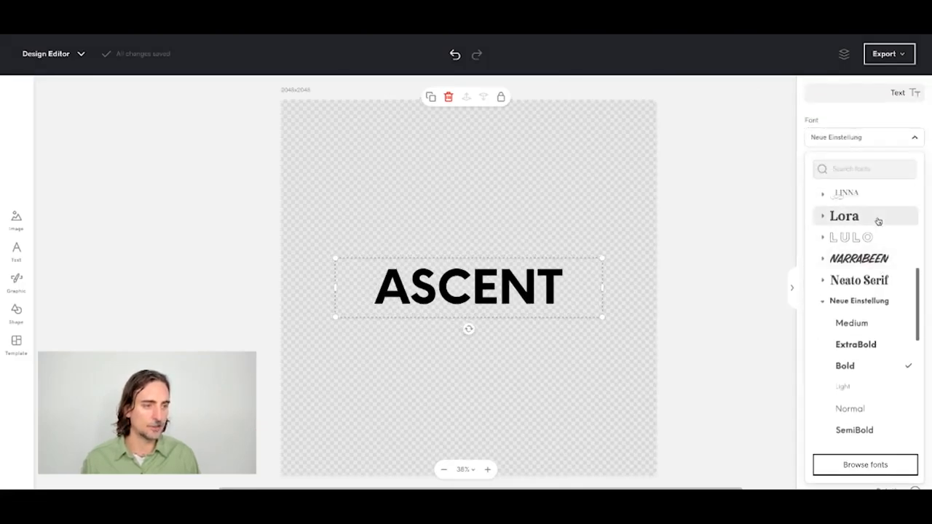
{"action": "left_click", "coordinate": [864, 237]}
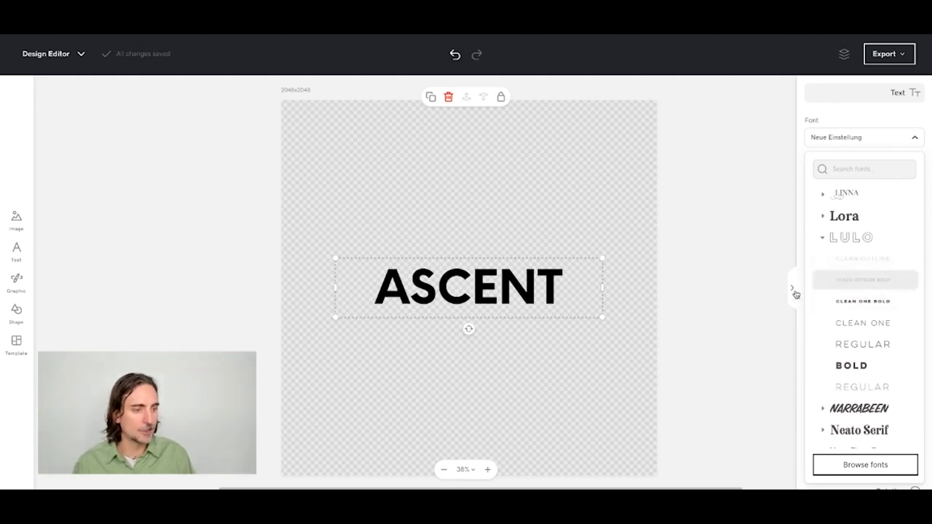
{"action": "left_click", "coordinate": [849, 366]}
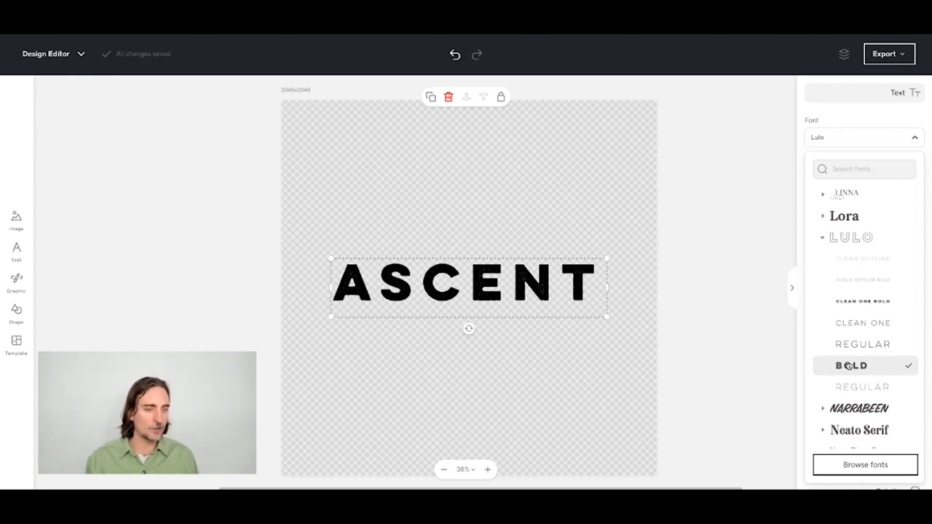
{"action": "left_click", "coordinate": [863, 142]}
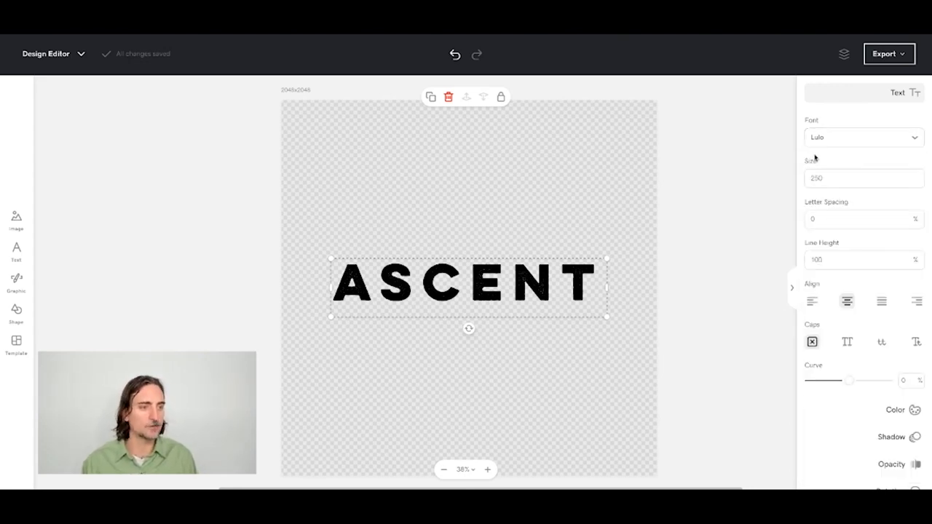
Tighten the ASCENT text's letter spacing to -16% and deselect the text.
{"action": "left_click", "coordinate": [841, 218]}
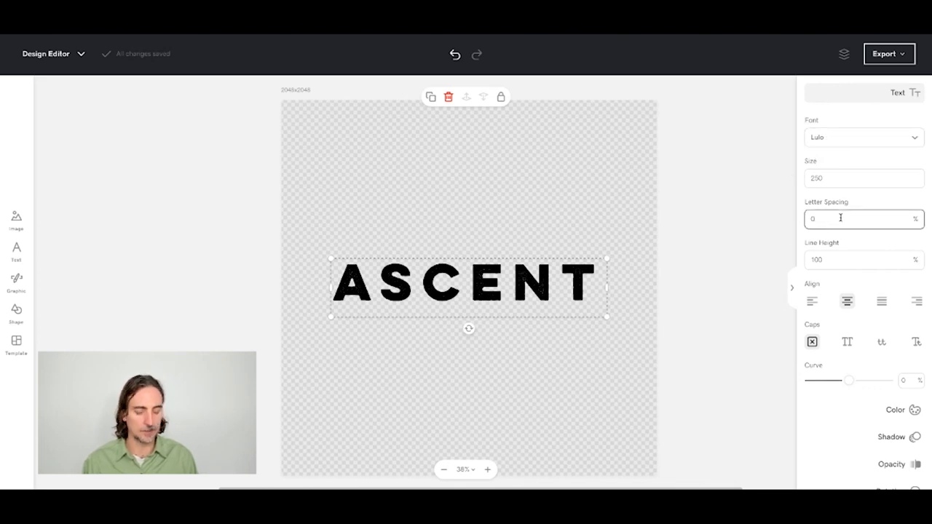
{"action": "key", "text": "Down"}
{"action": "key", "text": "Down"}
{"action": "key", "text": "Down"}
{"action": "key", "text": "Down"}
{"action": "key", "text": "Down"}
{"action": "key", "text": "Down"}
{"action": "key", "text": "Down"}
{"action": "key", "text": "Down"}
{"action": "key", "text": "Down"}
{"action": "key", "text": "Down"}
{"action": "key", "text": "Down"}
{"action": "key", "text": "Down"}
{"action": "key", "text": "Down"}
{"action": "key", "text": "Down"}
{"action": "key", "text": "Down"}
{"action": "key", "text": "Down"}
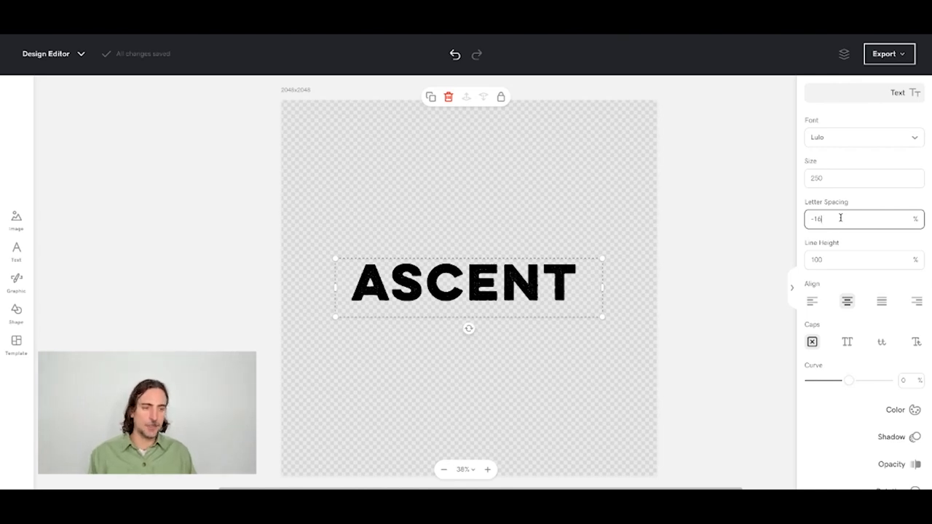
{"action": "left_click", "coordinate": [620, 238]}
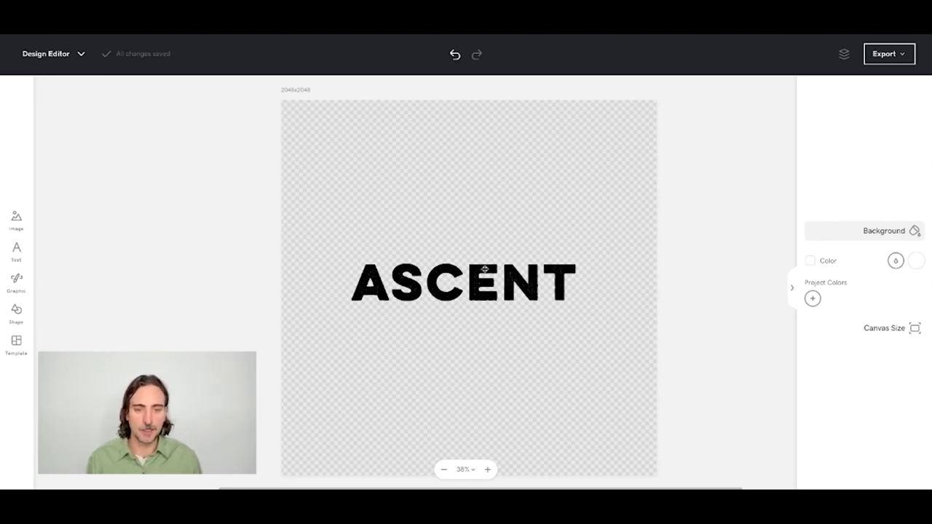
Move the ASCENT text slightly down on the canvas, keeping it horizontally centred.
{"action": "left_click", "coordinate": [484, 269]}
{"action": "mouse_move", "coordinate": [485, 270]}
{"action": "left_mouse_down"}
{"action": "mouse_move", "coordinate": [488, 284]}
{"action": "mouse_move", "coordinate": [480, 279]}
{"action": "mouse_move", "coordinate": [487, 267]}
{"action": "left_mouse_up"}
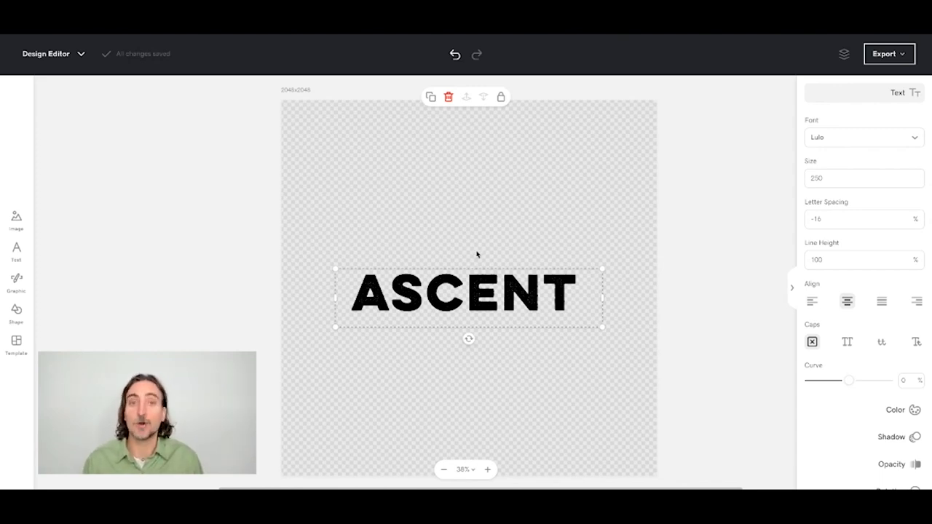
Search the graphics library for "mountains".
{"action": "left_click", "coordinate": [20, 289]}
{"action": "left_click", "coordinate": [96, 125]}
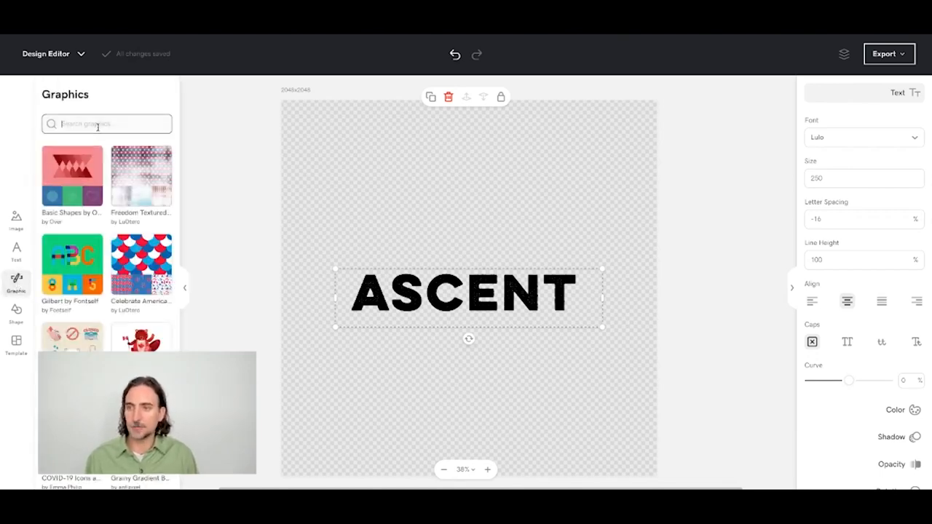
{"action": "type", "text": "mounta"}
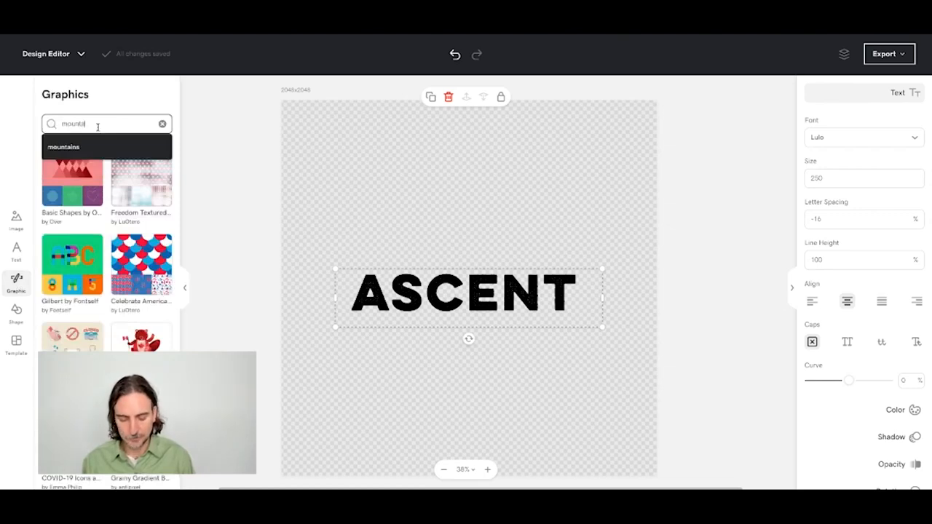
{"action": "type", "text": "ins"}
{"action": "key", "text": "Return"}
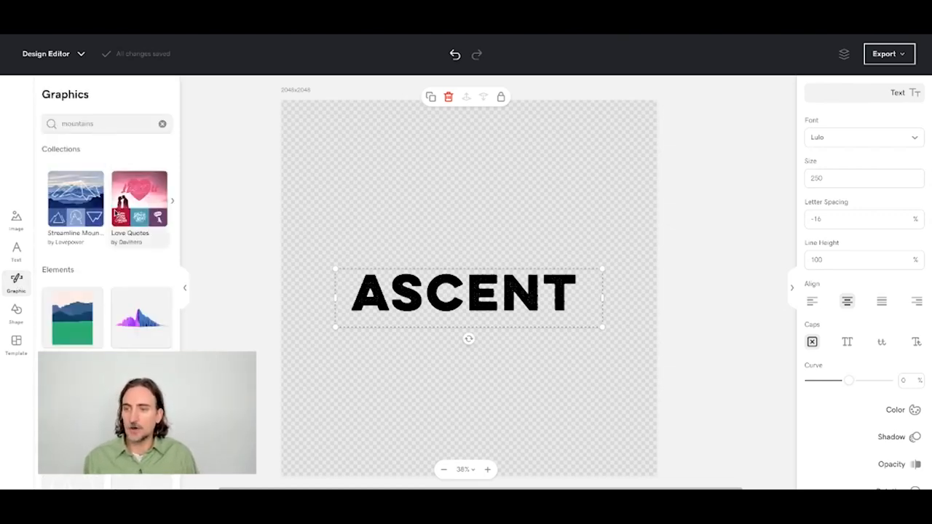
Add the dark Nordicus Creative graphic with snowy peaks under a crescent moon and domed starry sky to the canvas.
{"action": "scroll", "coordinate": [117, 213], "scroll_direction": "down", "scroll_amount": 3}
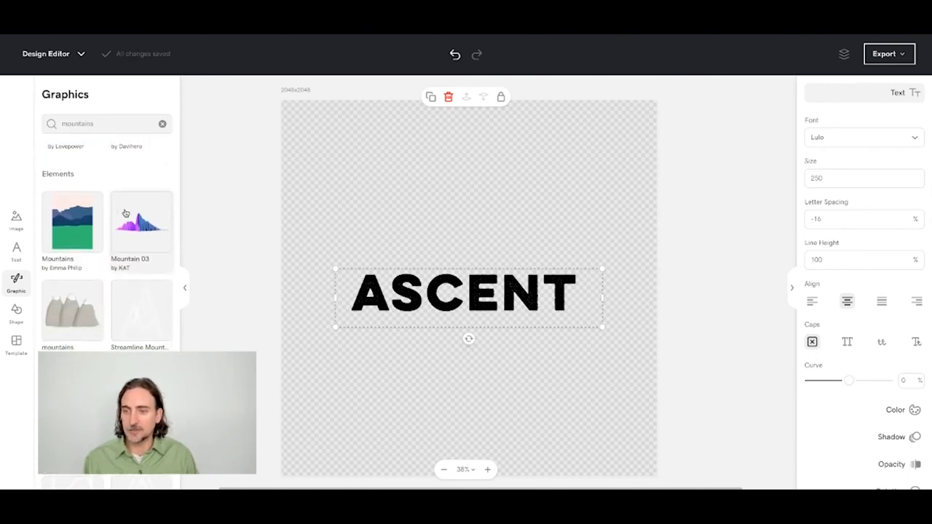
{"action": "scroll", "coordinate": [121, 213], "scroll_direction": "down", "scroll_amount": 3}
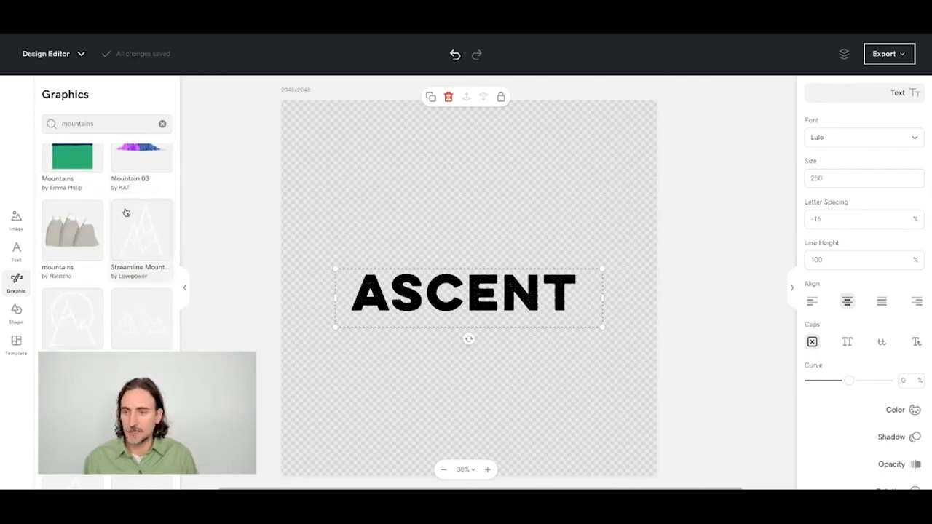
{"action": "scroll", "coordinate": [144, 241], "scroll_direction": "down", "scroll_amount": 5}
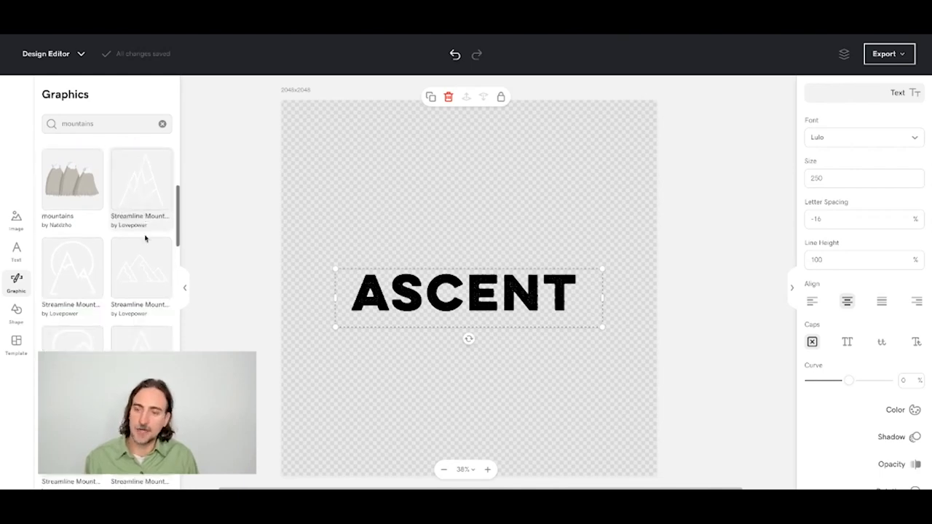
{"action": "scroll", "coordinate": [144, 228], "scroll_direction": "down", "scroll_amount": 5}
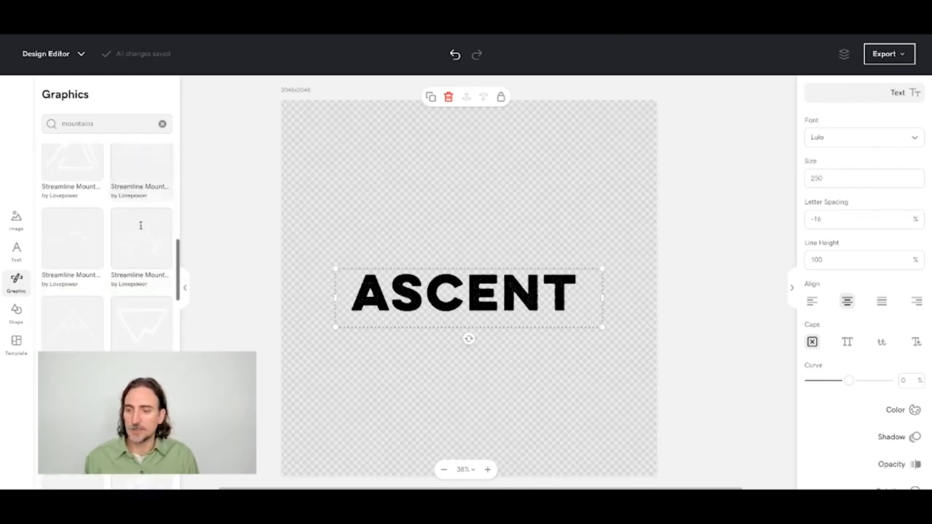
{"action": "scroll", "coordinate": [144, 229], "scroll_direction": "down", "scroll_amount": 5}
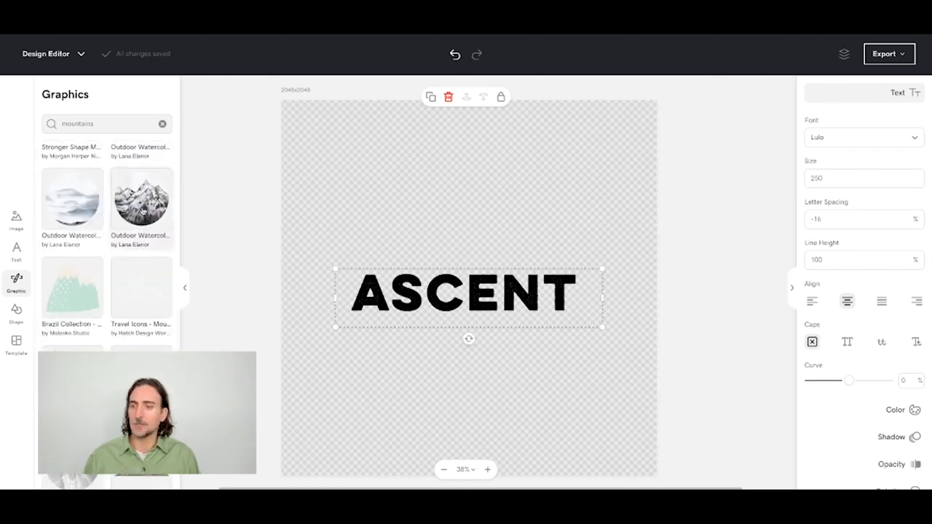
{"action": "scroll", "coordinate": [102, 242], "scroll_direction": "down", "scroll_amount": 3}
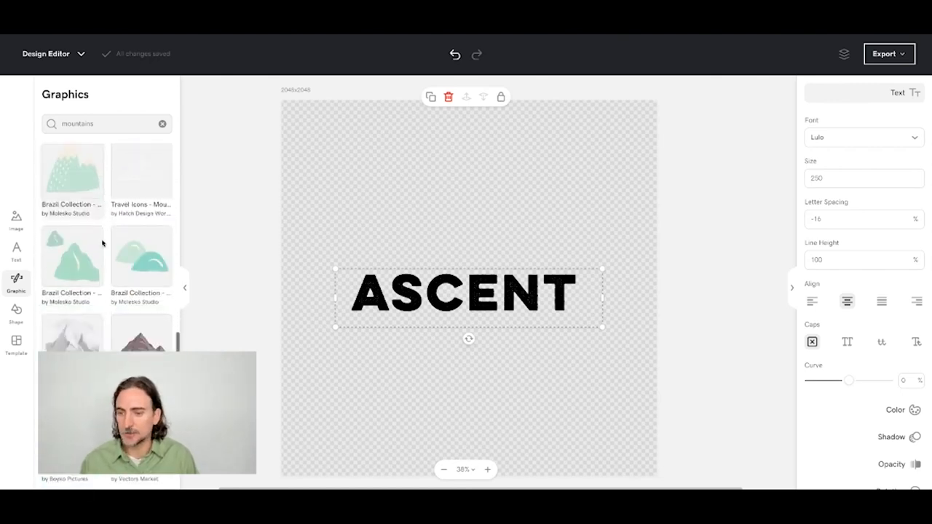
{"action": "scroll", "coordinate": [102, 243], "scroll_direction": "down", "scroll_amount": 5}
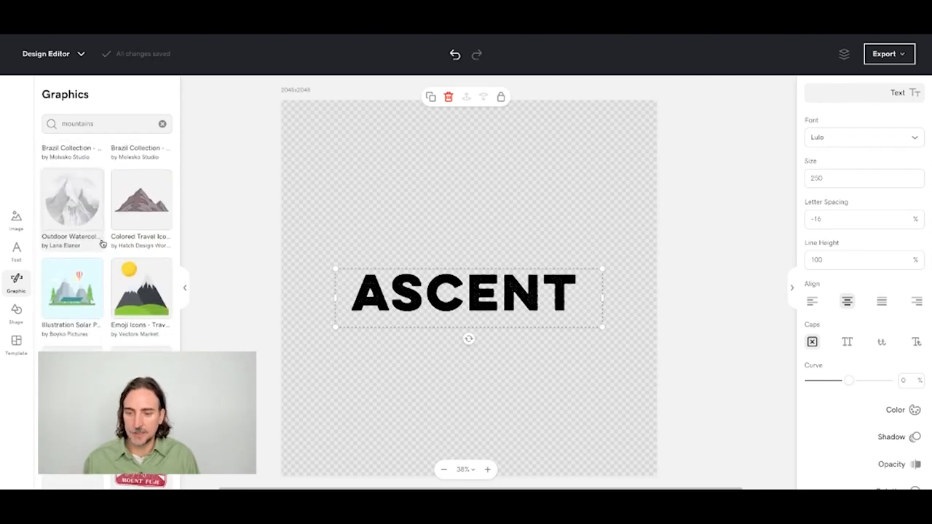
{"action": "scroll", "coordinate": [102, 243], "scroll_direction": "down", "scroll_amount": 10}
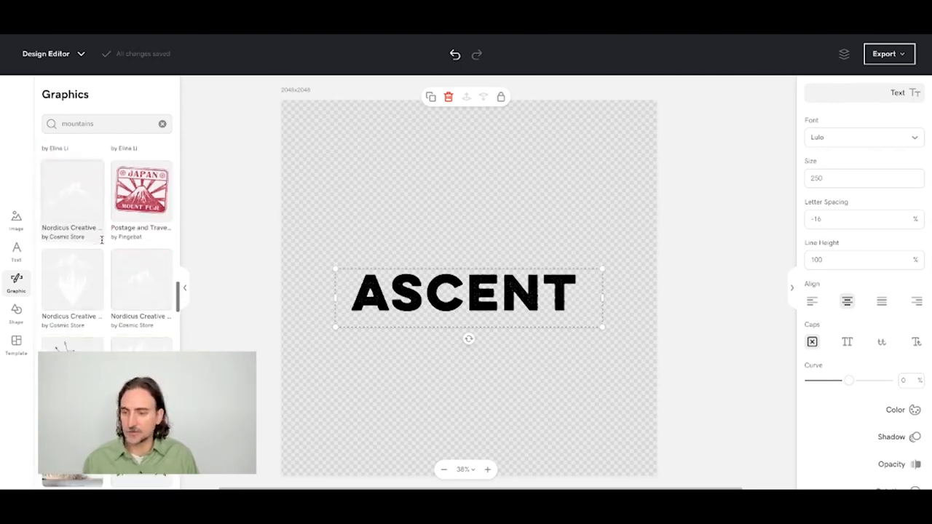
{"action": "scroll", "coordinate": [102, 240], "scroll_direction": "down", "scroll_amount": 5}
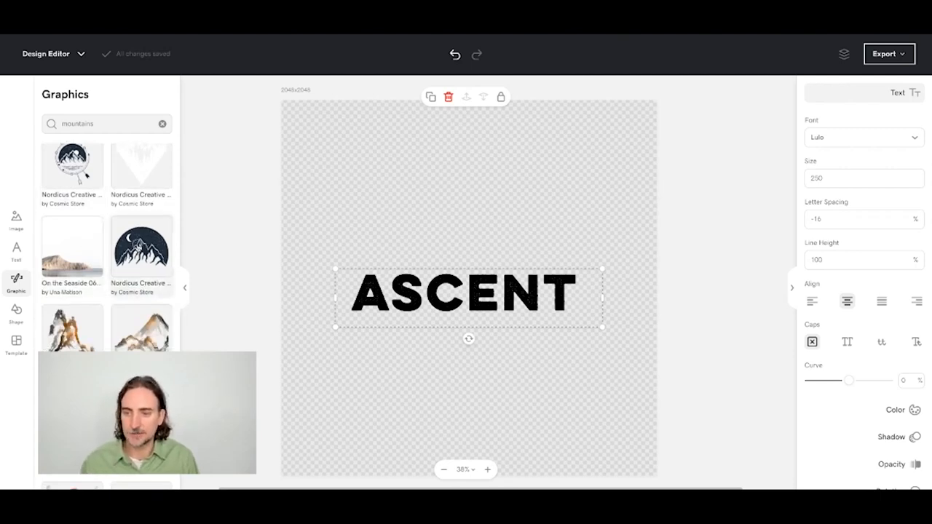
{"action": "left_click", "coordinate": [137, 247]}
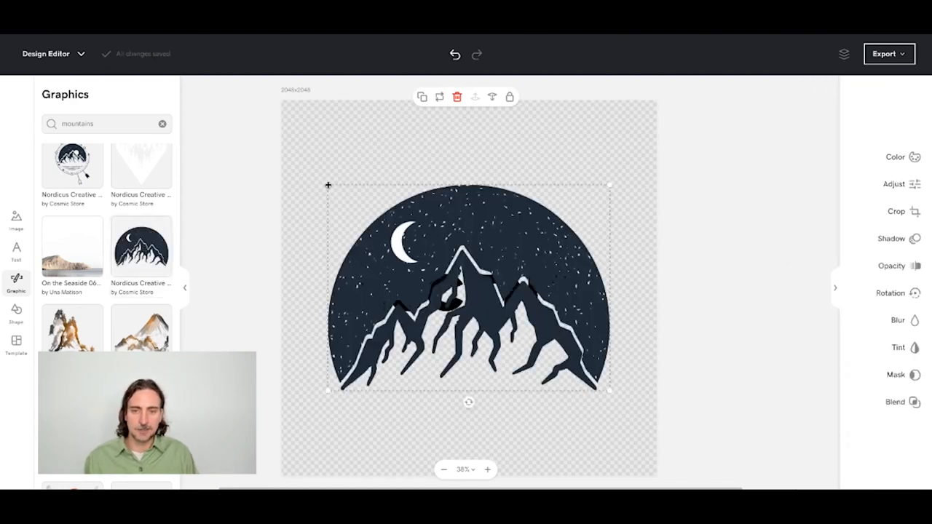
Shrink the mountain graphic, lower the ASCENT text, and place the graphic horizontally centred just above it.
{"action": "left_click_drag", "start_coordinate": [328, 185], "coordinate": [408, 208]}
{"action": "left_click_drag", "start_coordinate": [354, 329], "coordinate": [352, 355]}
{"action": "mouse_move", "coordinate": [433, 356]}
{"action": "left_mouse_down"}
{"action": "mouse_move", "coordinate": [448, 361]}
{"action": "mouse_move", "coordinate": [428, 359]}
{"action": "left_mouse_up"}
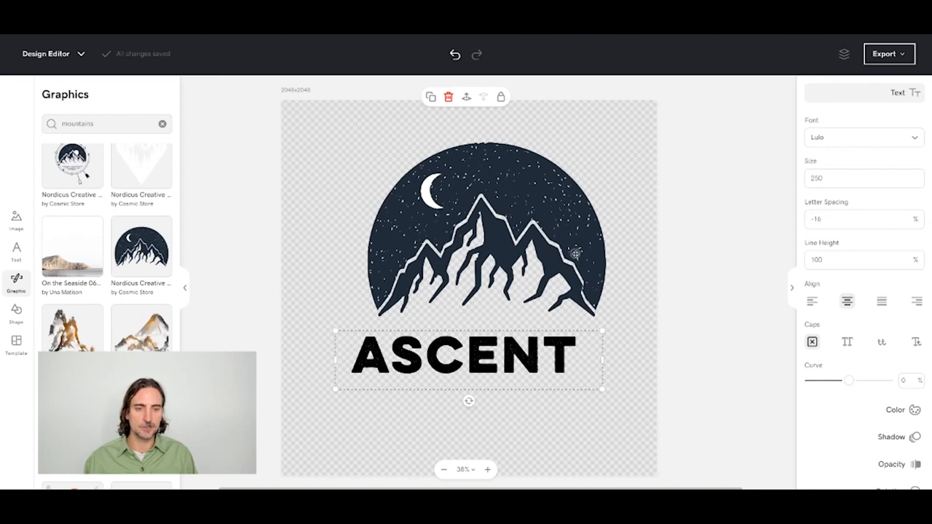
{"action": "mouse_move", "coordinate": [566, 250]}
{"action": "left_mouse_down"}
{"action": "mouse_move", "coordinate": [552, 249]}
{"action": "mouse_move", "coordinate": [556, 259]}
{"action": "left_mouse_up"}
Scale the ASCENT text down to size 211 and centre it beneath the mountain graphic.
{"action": "left_click", "coordinate": [513, 369]}
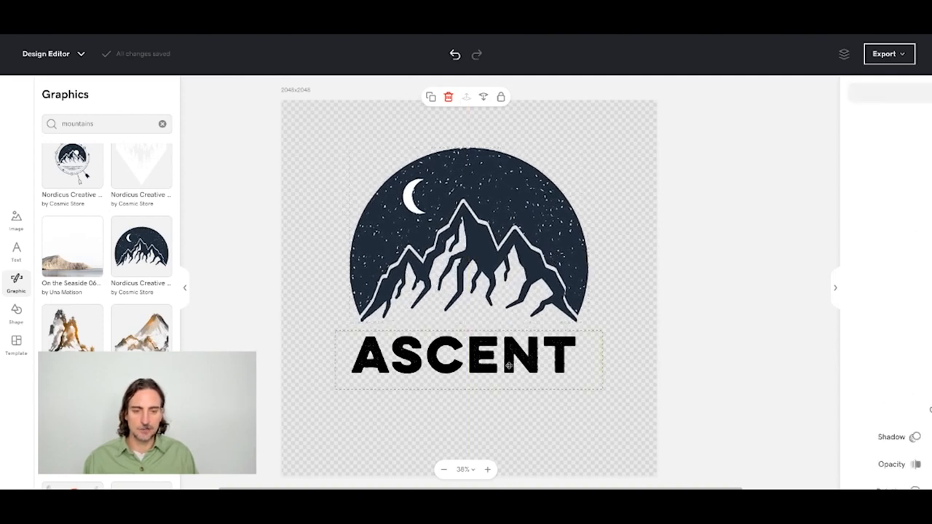
{"action": "left_click_drag", "start_coordinate": [335, 391], "coordinate": [375, 378]}
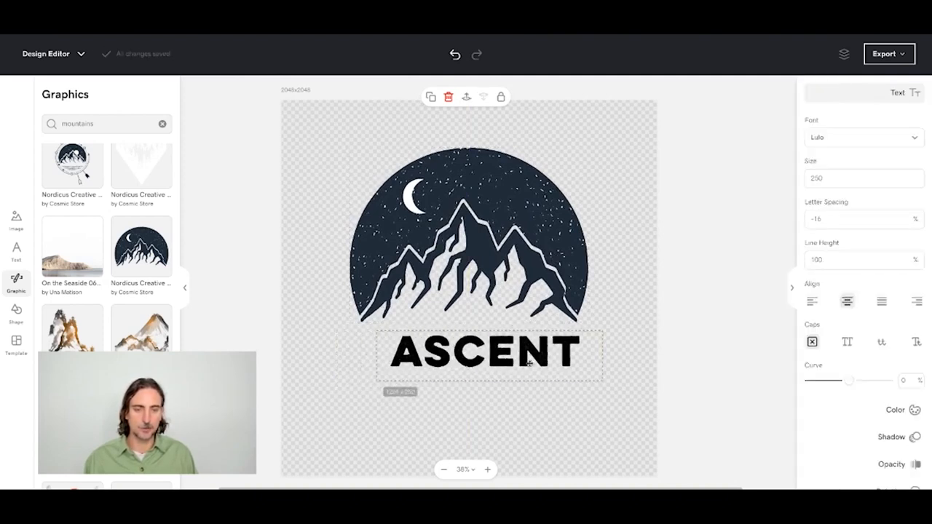
{"action": "left_click_drag", "start_coordinate": [522, 362], "coordinate": [509, 362]}
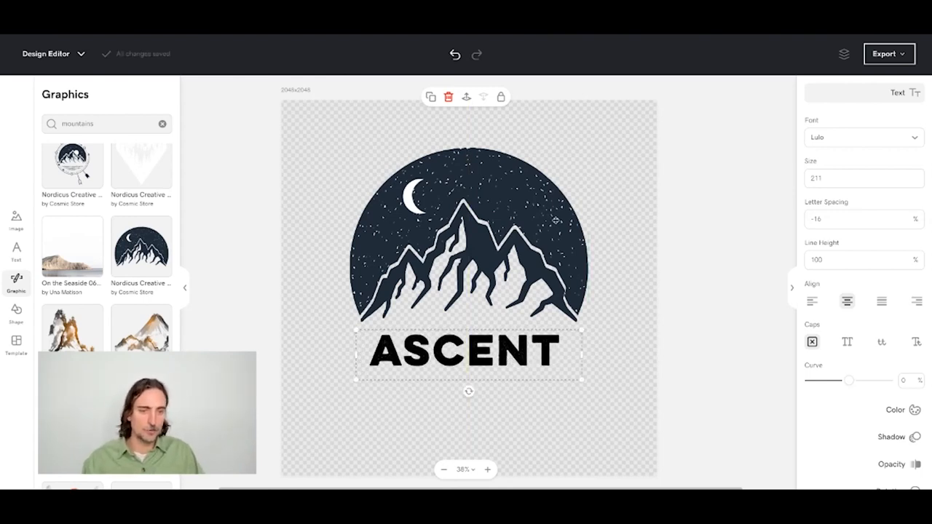
Recolour the mountain graphic to solid black, #000000, and deselect it.
{"action": "left_click", "coordinate": [509, 200]}
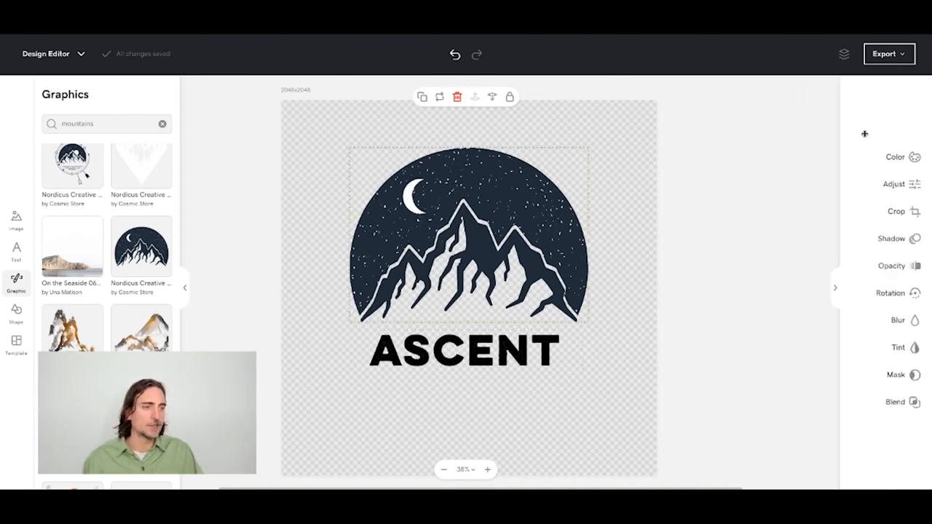
{"action": "left_click", "coordinate": [915, 158]}
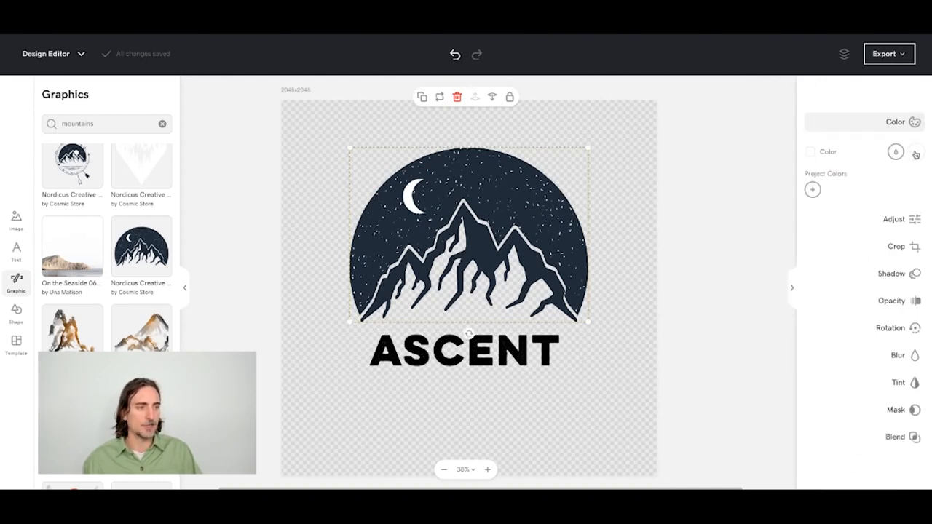
{"action": "left_click", "coordinate": [917, 153]}
{"action": "mouse_move", "coordinate": [814, 172]}
{"action": "left_mouse_down"}
{"action": "mouse_move", "coordinate": [874, 202]}
{"action": "mouse_move", "coordinate": [877, 183]}
{"action": "mouse_move", "coordinate": [792, 245]}
{"action": "left_mouse_up"}
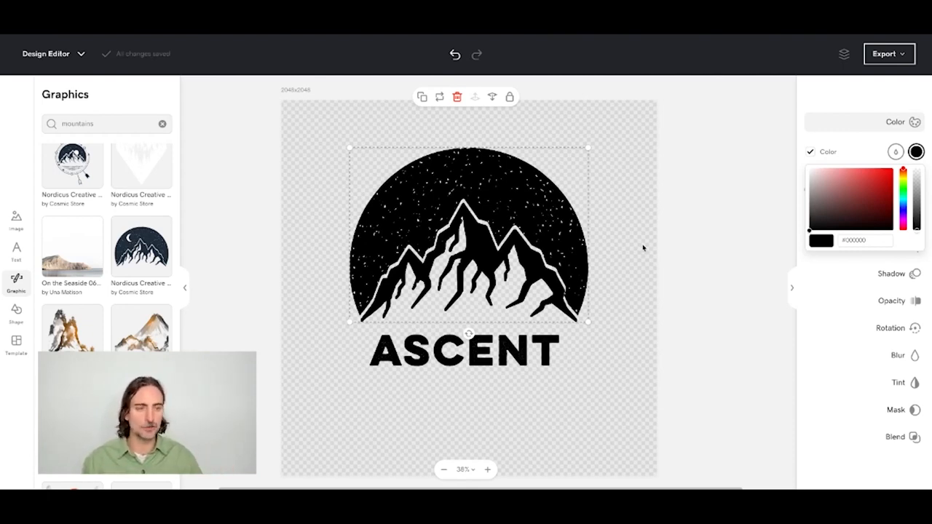
{"action": "left_click", "coordinate": [629, 268]}
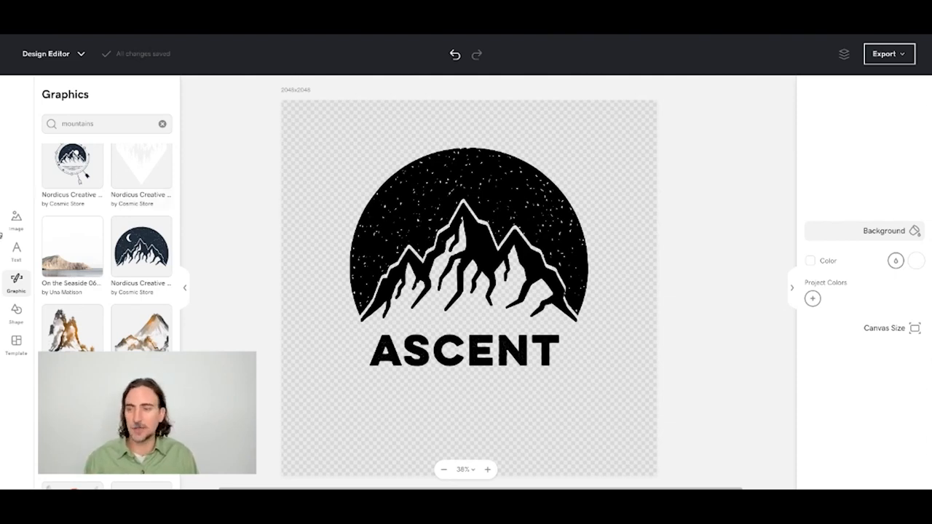
Add a second text line reading "ADVENTURE TRAVEL", centred below the ASCENT text.
{"action": "left_click", "coordinate": [16, 253]}
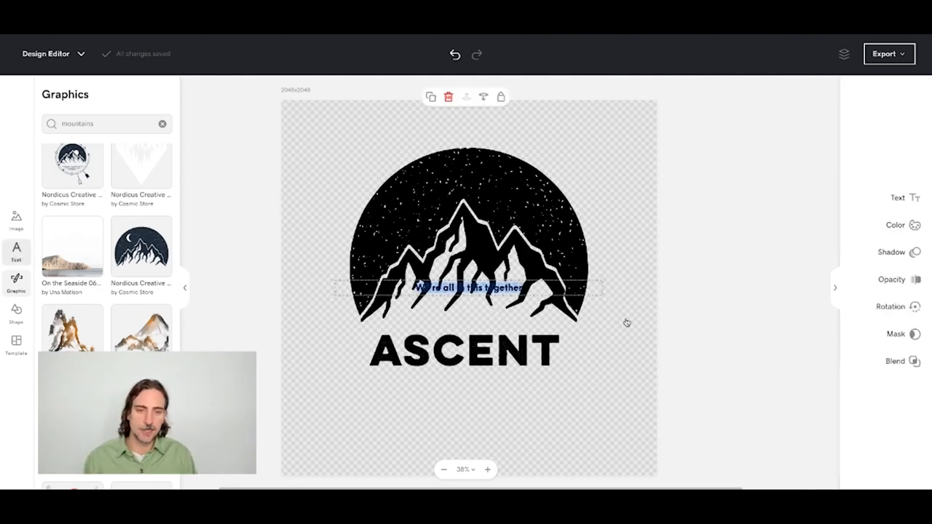
{"action": "left_click", "coordinate": [600, 292]}
{"action": "left_click_drag", "start_coordinate": [550, 291], "coordinate": [504, 388]}
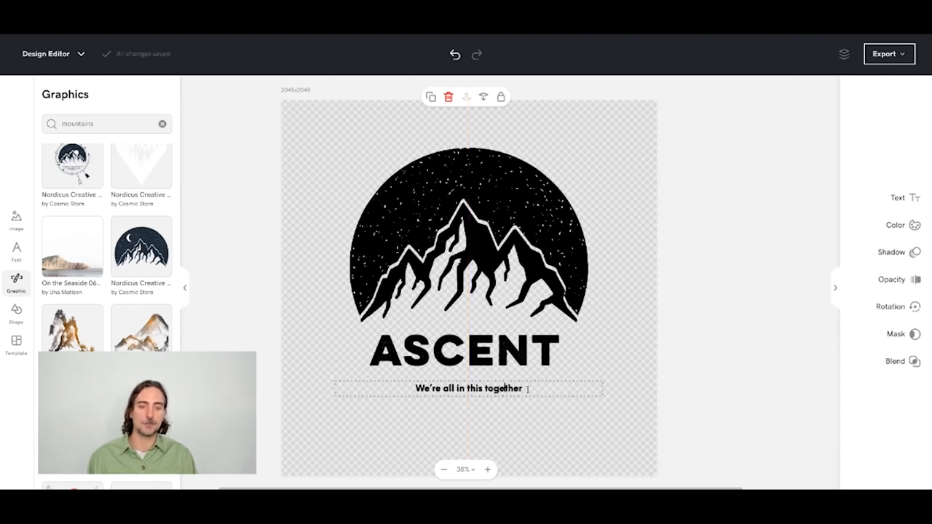
{"action": "left_click_drag", "start_coordinate": [526, 389], "coordinate": [399, 386]}
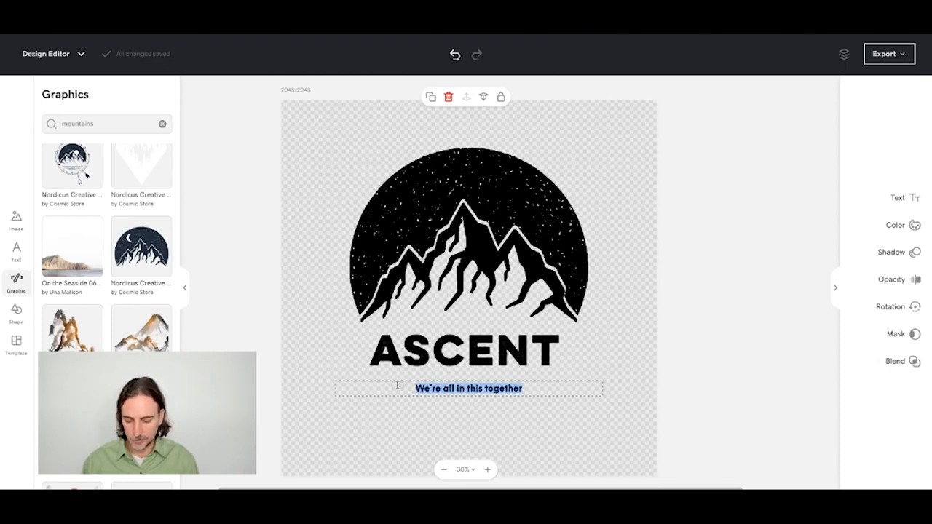
{"action": "type", "text": "ADVENTURE TRAVEL"}
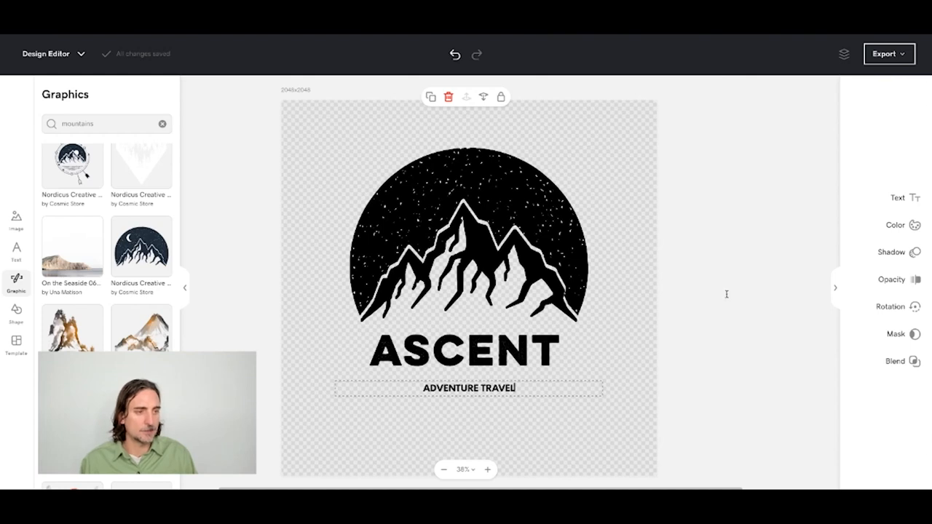
Widen the letter spacing of the ADVENTURE TRAVEL text to 24%.
{"action": "left_click", "coordinate": [913, 198]}
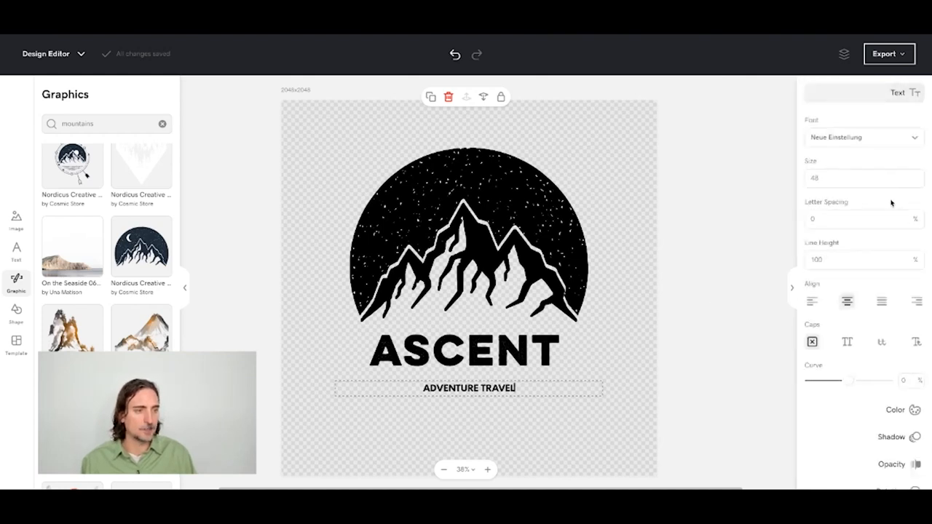
{"action": "left_click", "coordinate": [848, 219]}
{"action": "key", "text": "Return"}
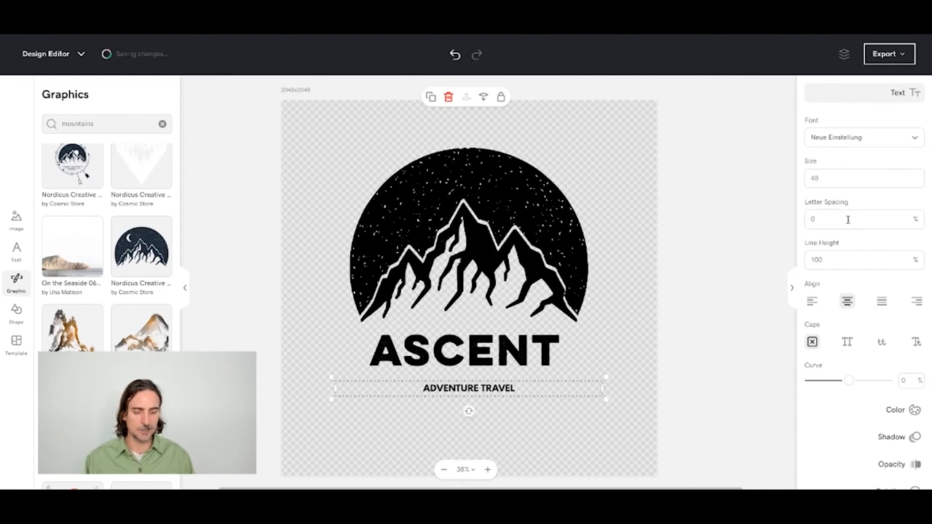
{"action": "left_click", "coordinate": [847, 220]}
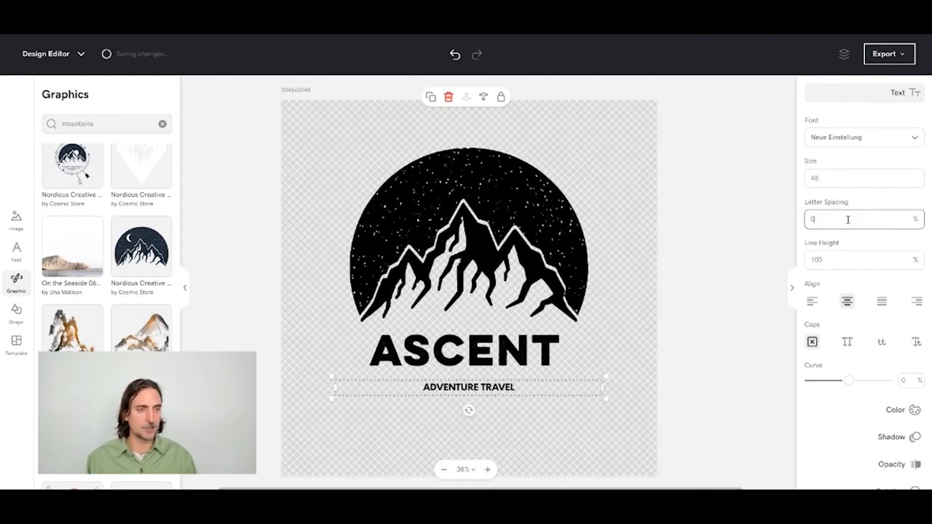
{"action": "key", "text": "Up"}
{"action": "key", "text": "Up"}
{"action": "key", "text": "Up"}
{"action": "key", "text": "Up"}
{"action": "key", "text": "Up"}
{"action": "key", "text": "Up"}
{"action": "key", "text": "Up"}
{"action": "key", "text": "Up"}
{"action": "key", "text": "Up"}
{"action": "key", "text": "Up"}
{"action": "key", "text": "Up"}
{"action": "key", "text": "Up"}
{"action": "key", "text": "Up"}
{"action": "key", "text": "Up"}
{"action": "key", "text": "Up"}
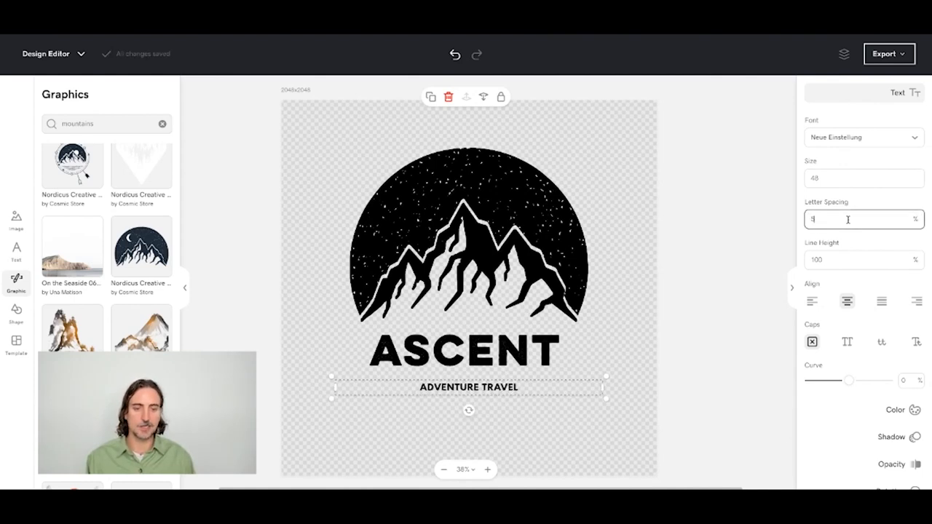
{"action": "key", "text": "Up"}
{"action": "key", "text": "Up"}
{"action": "key", "text": "Up"}
{"action": "key", "text": "Up"}
{"action": "key", "text": "Up"}
{"action": "key", "text": "Up"}
{"action": "key", "text": "Up"}
{"action": "key", "text": "Up"}
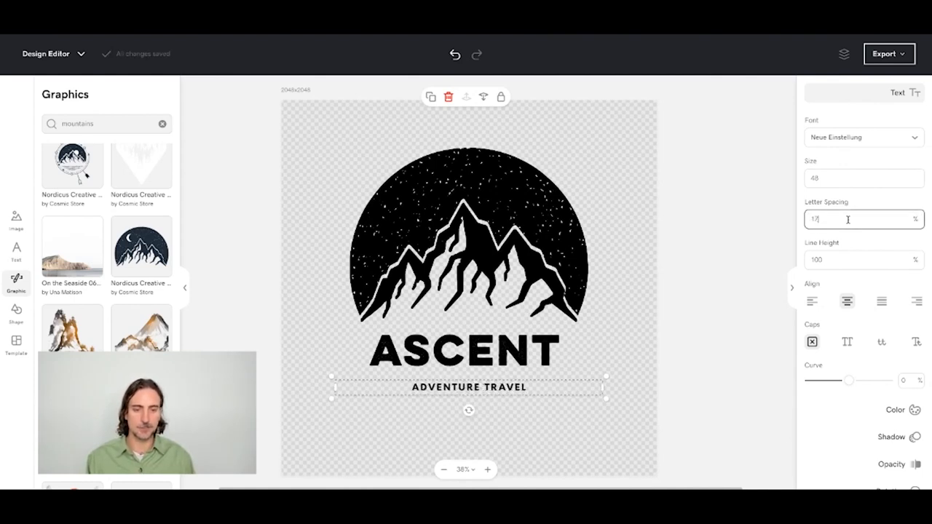
{"action": "key", "text": "Up"}
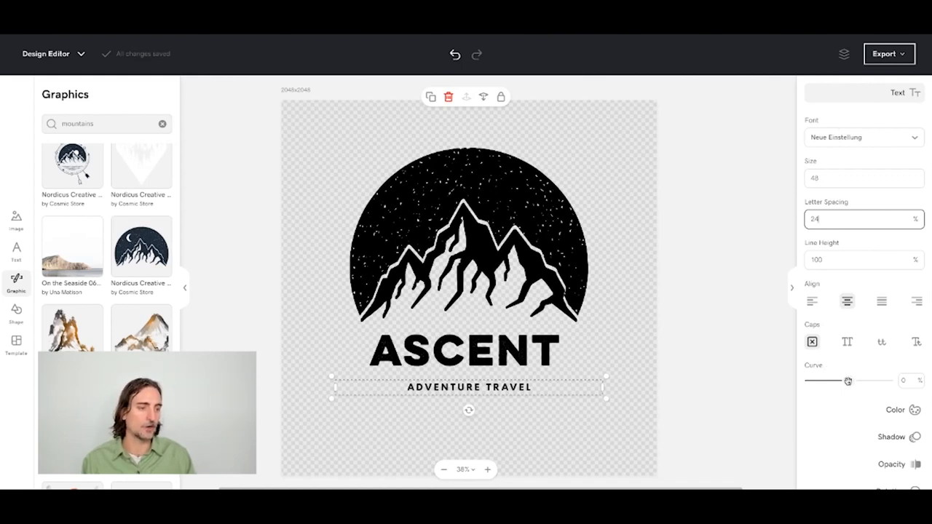
Curve the ADVENTURE TRAVEL text by -78% and move it slightly down, keeping it horizontally centred.
{"action": "left_click_drag", "start_coordinate": [848, 381], "coordinate": [815, 383]}
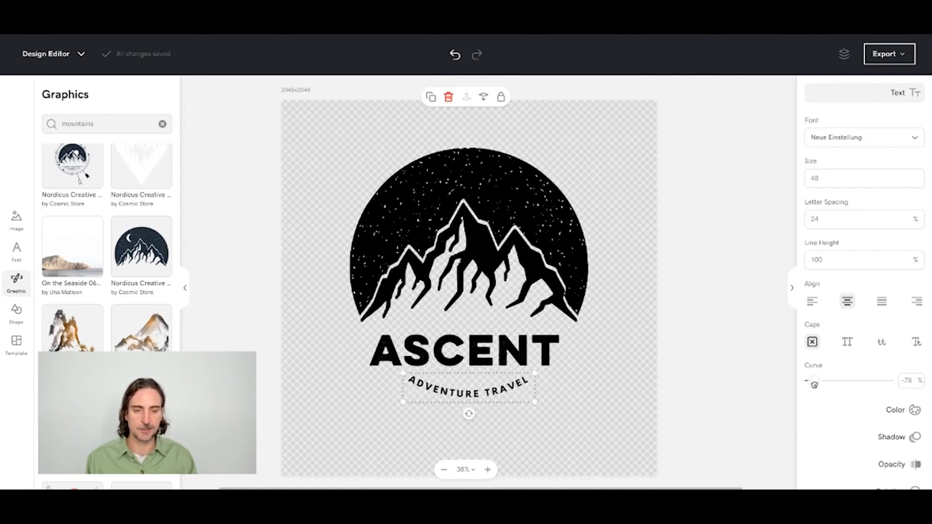
{"action": "left_click_drag", "start_coordinate": [485, 386], "coordinate": [479, 403]}
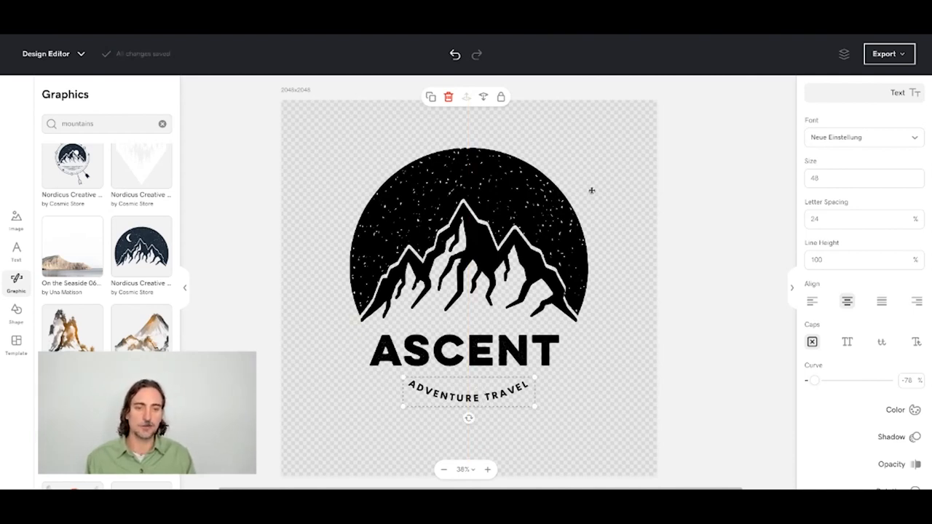
Nudge the ASCENT text slightly upward and to the right, closer to the mountain graphic.
{"action": "left_click", "coordinate": [372, 159]}
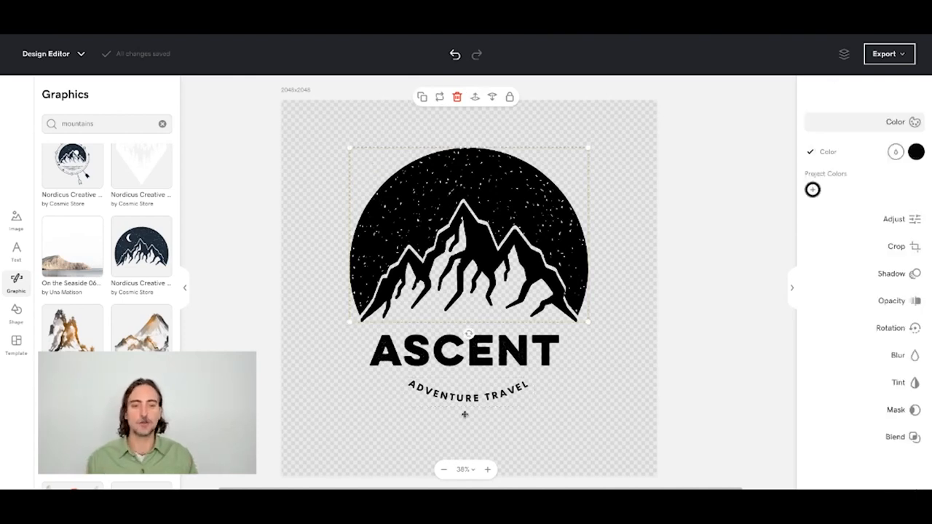
{"action": "left_click", "coordinate": [503, 358]}
{"action": "left_click_drag", "start_coordinate": [503, 358], "coordinate": [506, 357]}
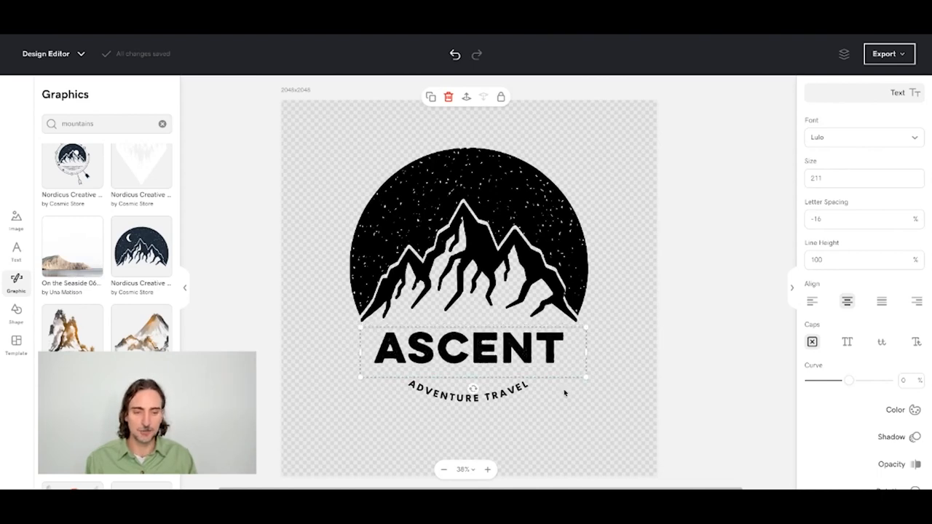
Add an outlined circle, enlarge it to surround the mountain graphic and both text lines, and centre it horizontally around the logo.
{"action": "left_click", "coordinate": [565, 393]}
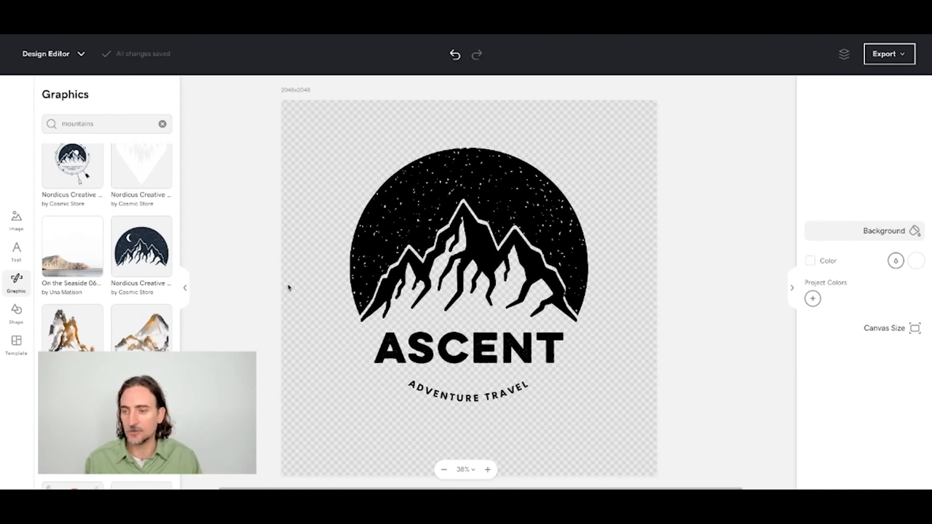
{"action": "left_click", "coordinate": [16, 315]}
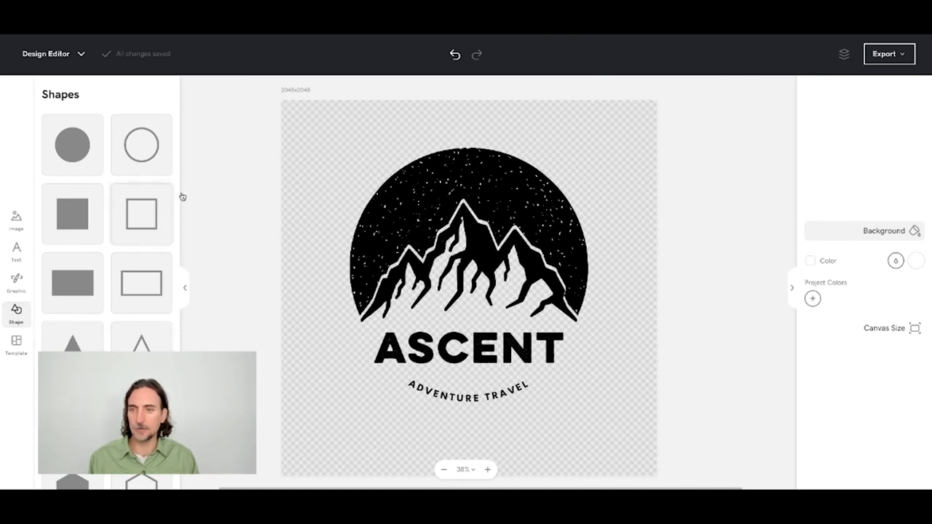
{"action": "left_click", "coordinate": [137, 161]}
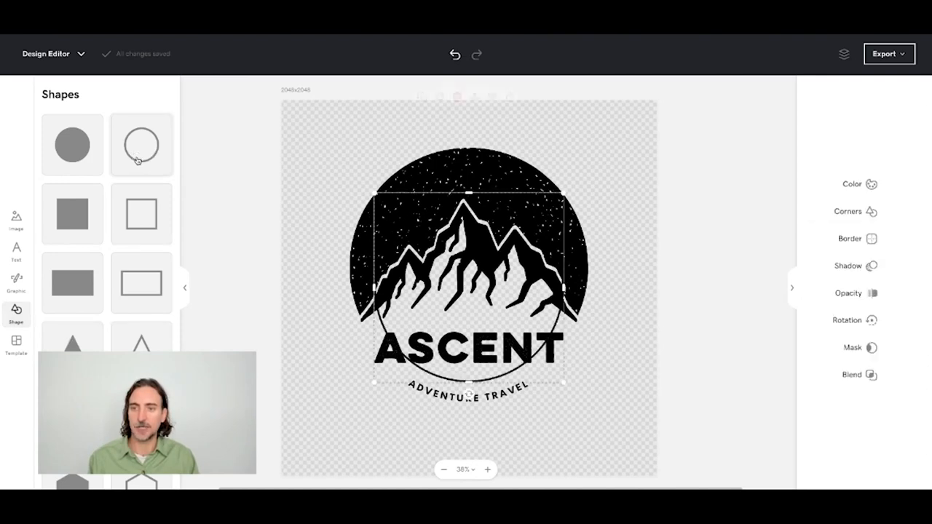
{"action": "left_click_drag", "start_coordinate": [375, 194], "coordinate": [319, 137]}
{"action": "left_click_drag", "start_coordinate": [567, 140], "coordinate": [587, 114]}
{"action": "left_click_drag", "start_coordinate": [586, 384], "coordinate": [608, 403]}
{"action": "left_click_drag", "start_coordinate": [508, 141], "coordinate": [515, 154]}
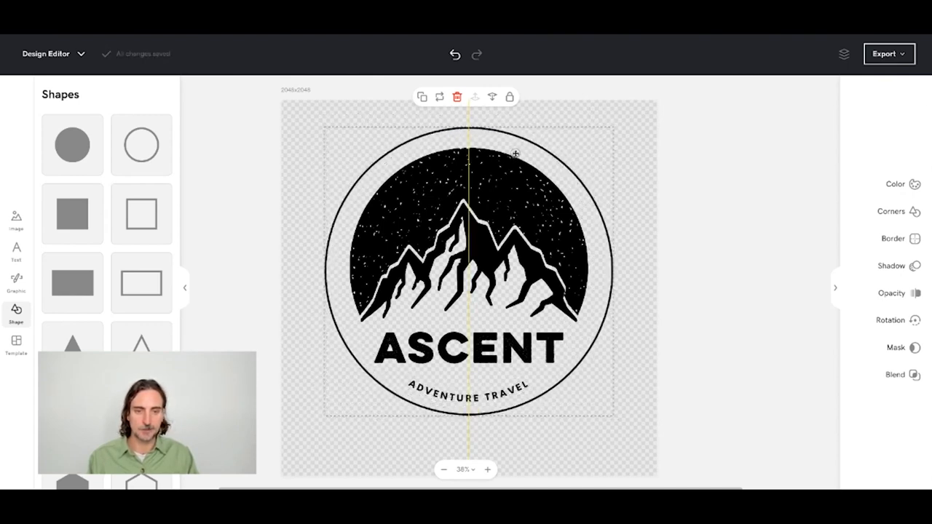
{"action": "left_click_drag", "start_coordinate": [515, 154], "coordinate": [515, 153]}
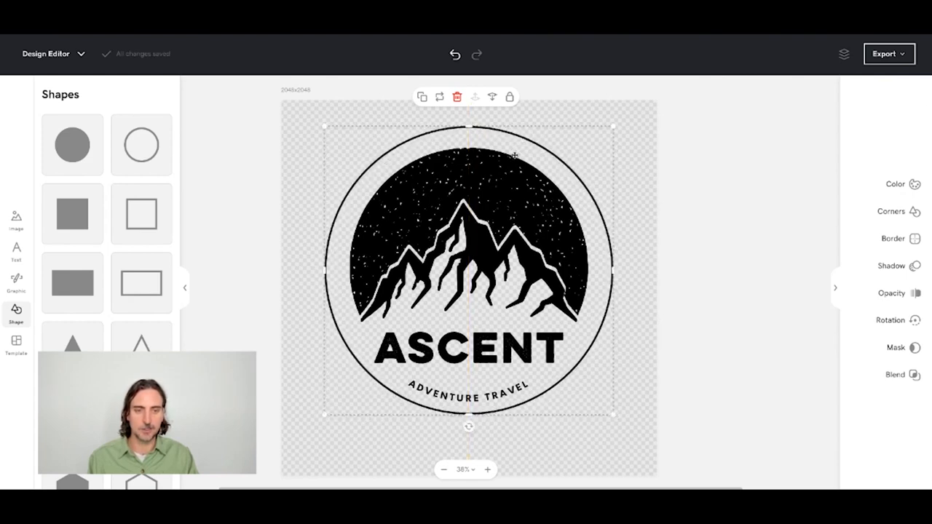
{"action": "left_click", "coordinate": [637, 151]}
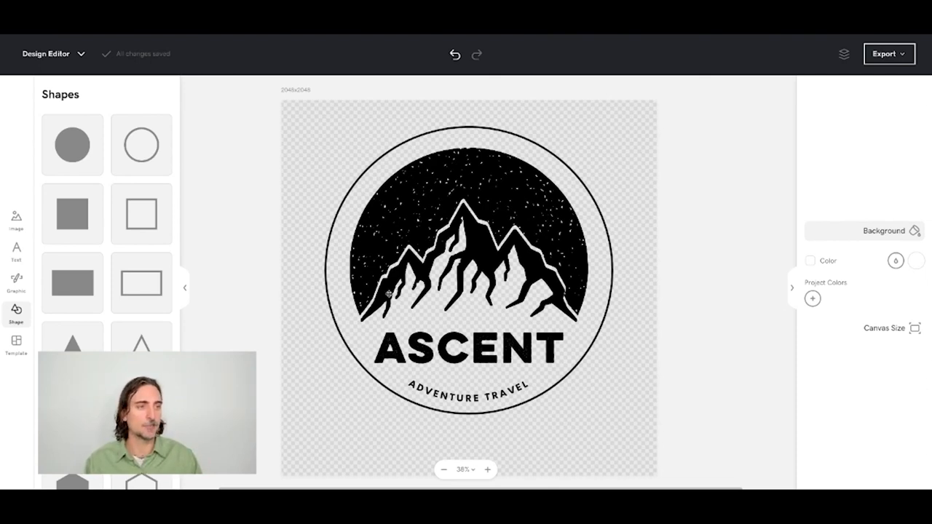
Export the logo project as a PNG file named Over-Project.
{"action": "left_click", "coordinate": [901, 56]}
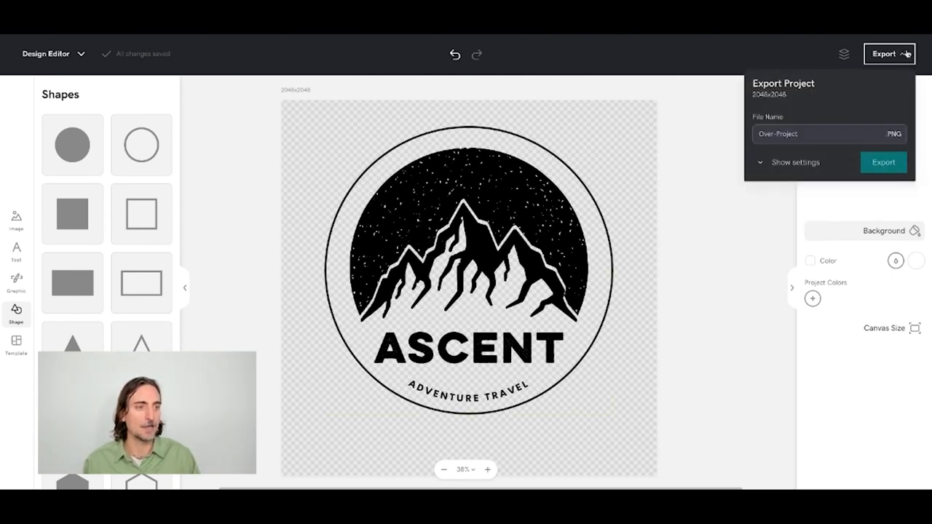
{"action": "left_click", "coordinate": [764, 163]}
{"action": "left_click", "coordinate": [772, 181]}
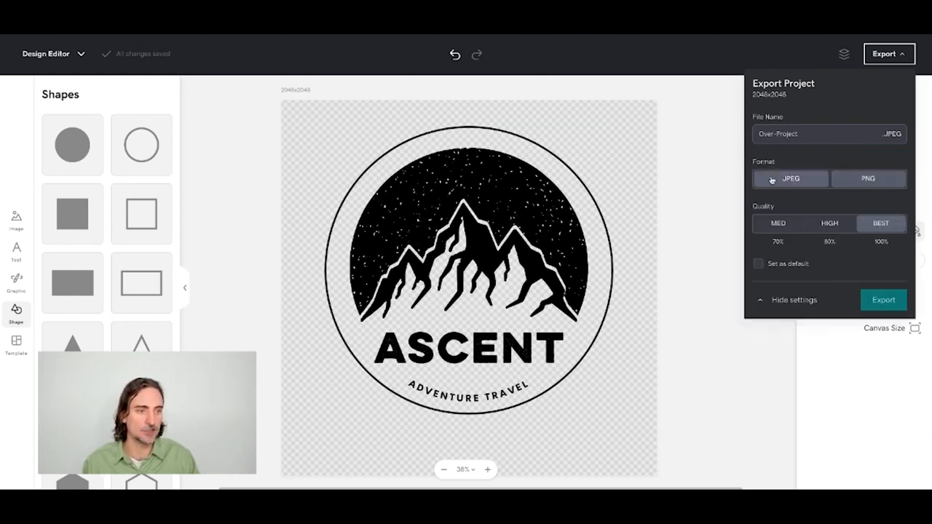
{"action": "left_click", "coordinate": [871, 179]}
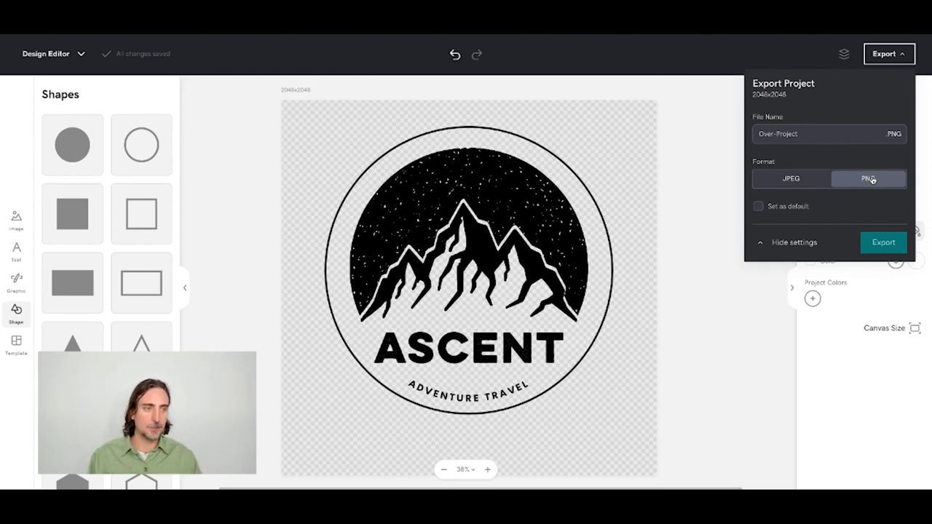
{"action": "left_click", "coordinate": [879, 244]}
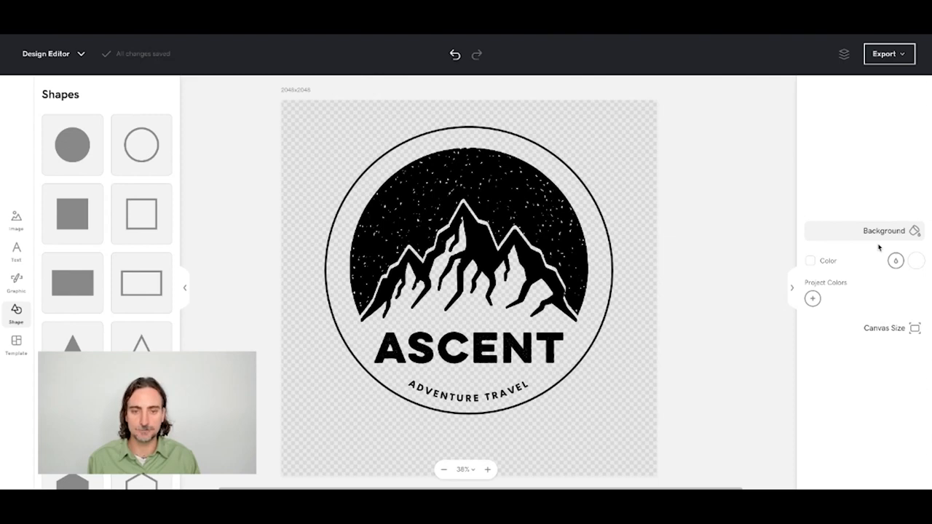
Leave the editor for the GoDaddy dashboard and check the photo library for the exported ASCENT logo.
{"action": "left_click", "coordinate": [73, 55]}
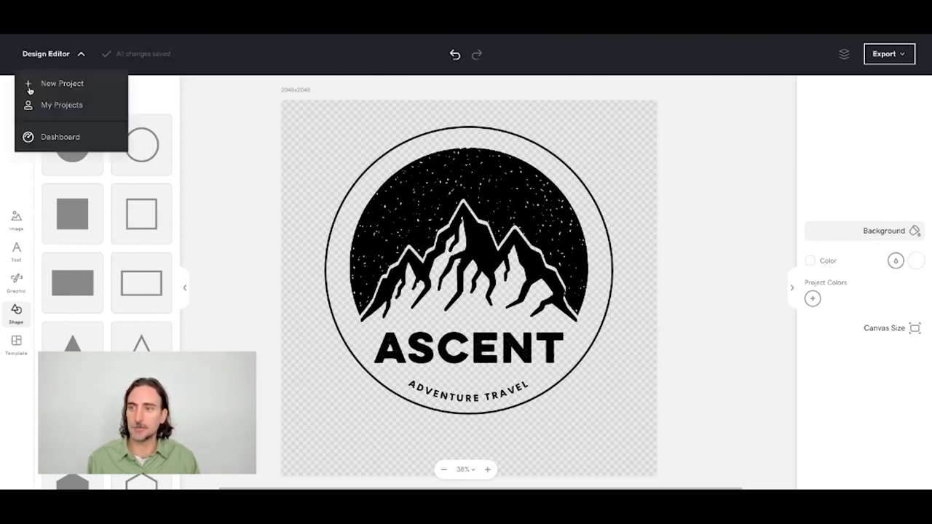
{"action": "left_click", "coordinate": [46, 138]}
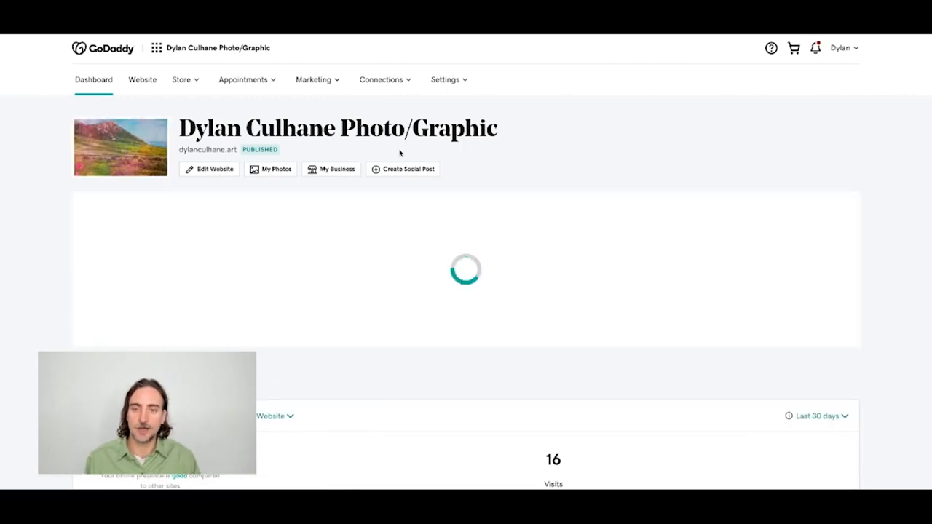
{"action": "left_click", "coordinate": [271, 169]}
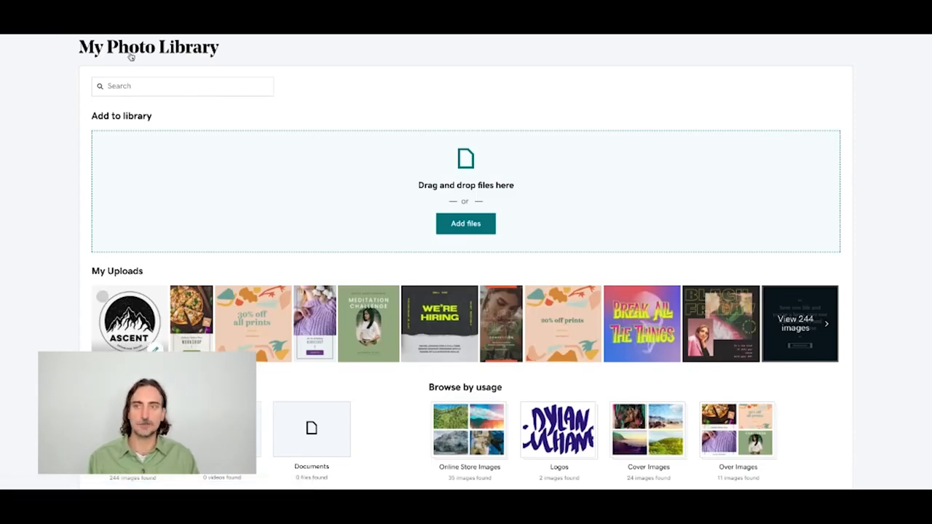
{"action": "scroll", "coordinate": [212, 117], "scroll_direction": "up", "scroll_amount": 4}
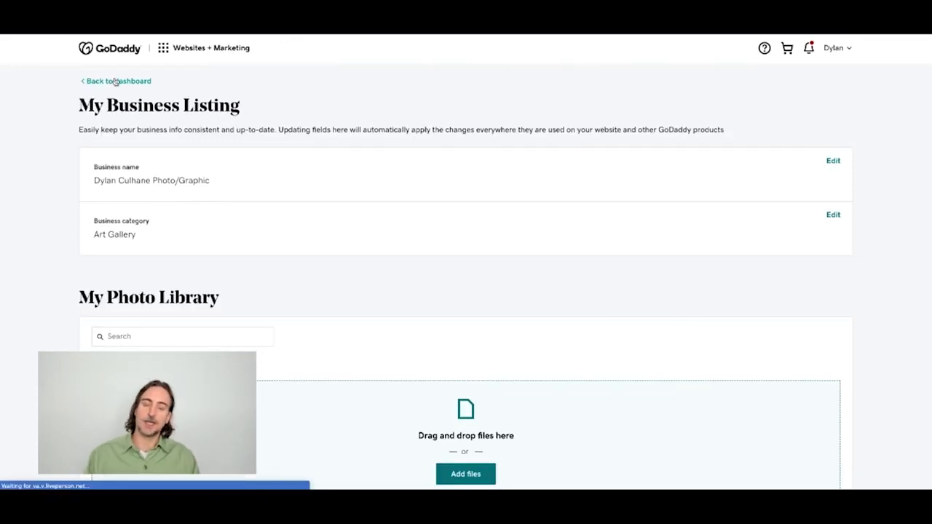
Return to the dashboard and open the Design Editor with a new blank canvas.
{"action": "left_click", "coordinate": [115, 81]}
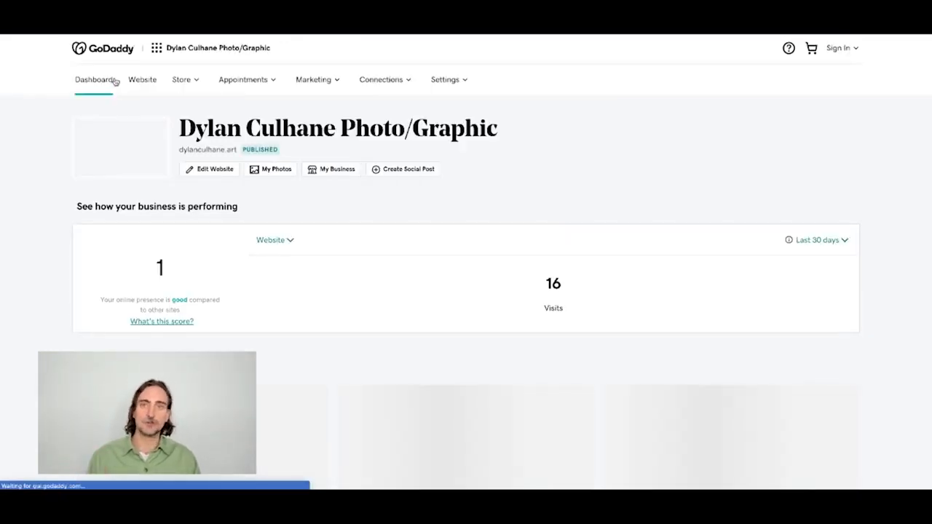
{"action": "left_click", "coordinate": [328, 80]}
{"action": "left_click", "coordinate": [342, 139]}
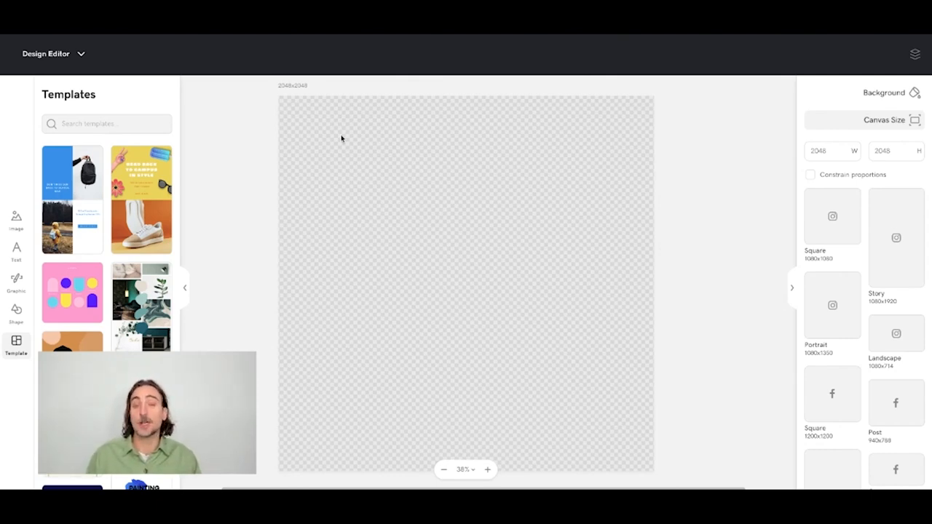
Search the Unsplash images for "t-shirt" and place the photo of a plain white T-shirt on the canvas.
{"action": "left_click", "coordinate": [16, 219]}
{"action": "left_click", "coordinate": [90, 129]}
{"action": "type", "text": "t"}
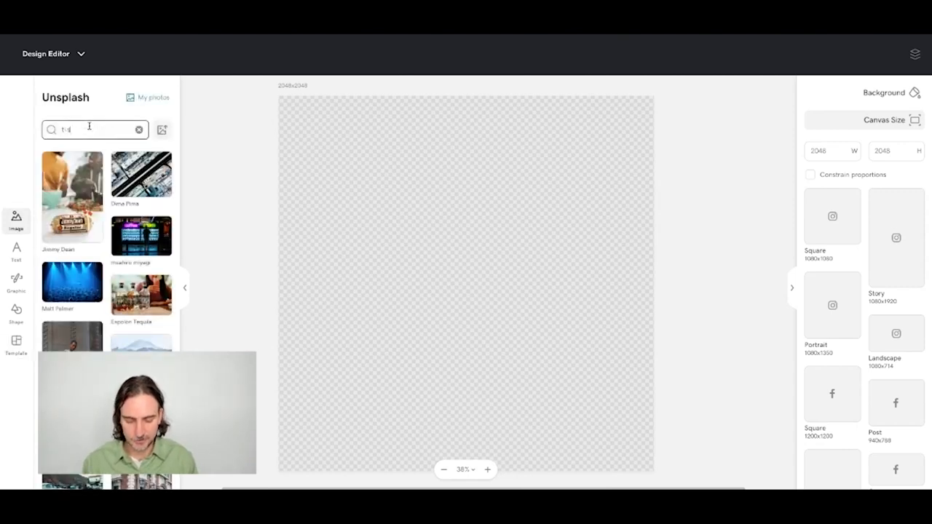
{"action": "type", "text": "-shirt"}
{"action": "key", "text": "Return"}
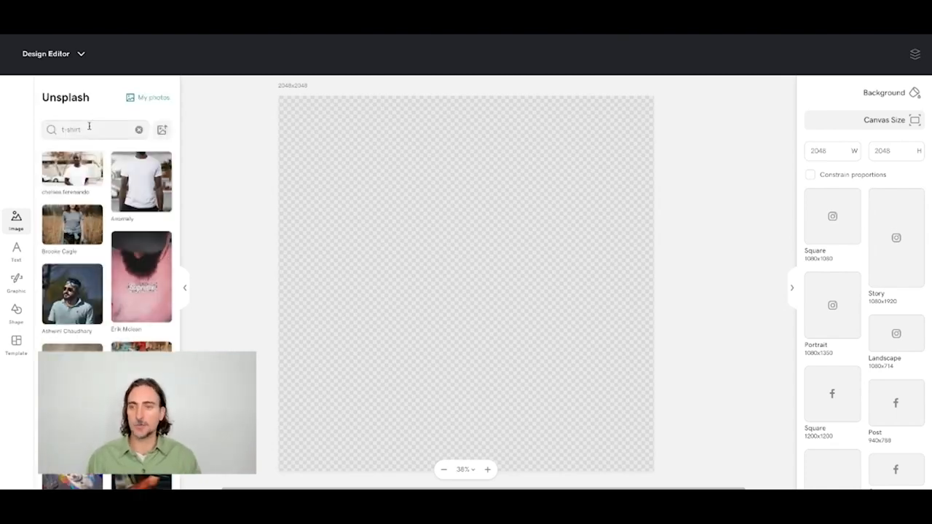
{"action": "left_click", "coordinate": [139, 182]}
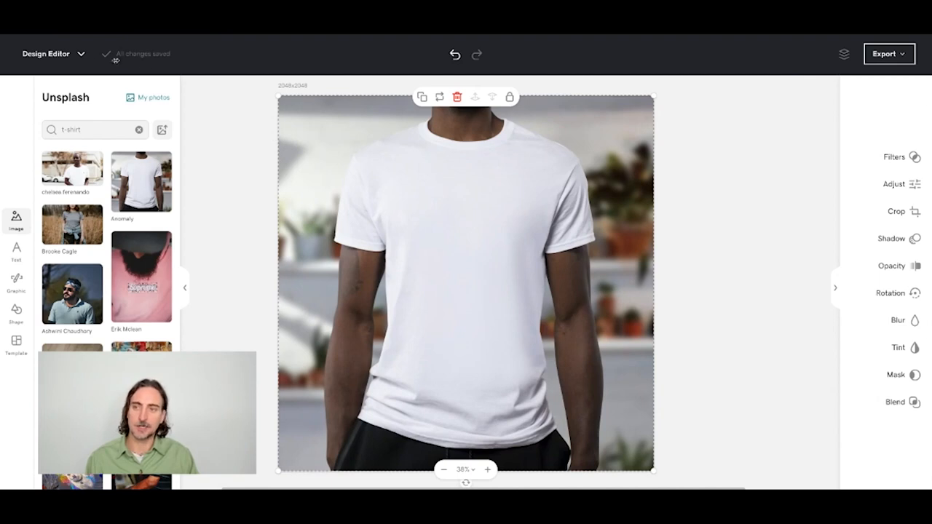
Insert the ASCENT logo from the photo library, shrink it and position it on the chest of the white T-shirt.
{"action": "left_click", "coordinate": [144, 99]}
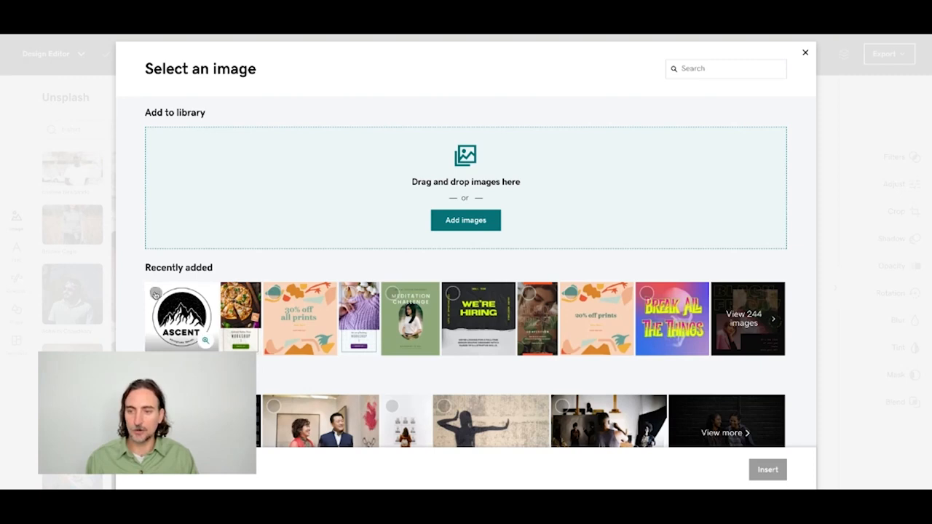
{"action": "left_click", "coordinate": [155, 293]}
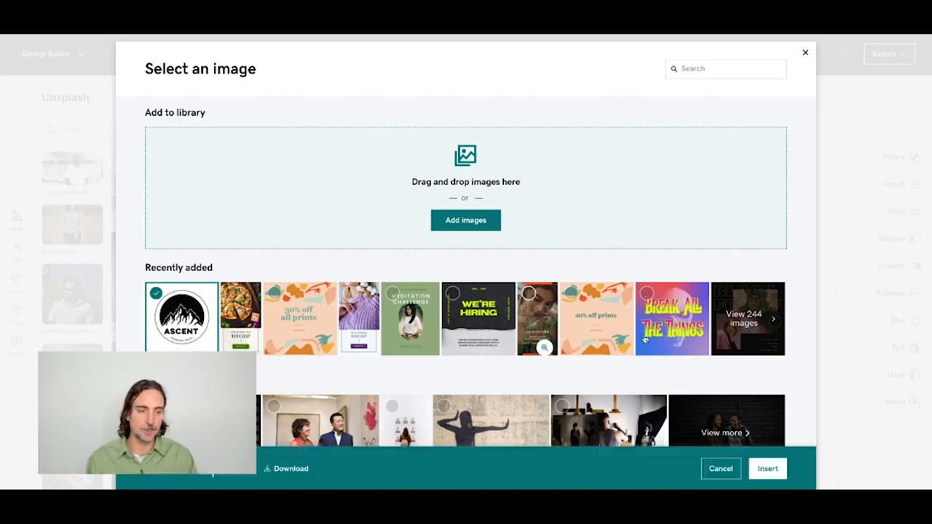
{"action": "left_click", "coordinate": [763, 468]}
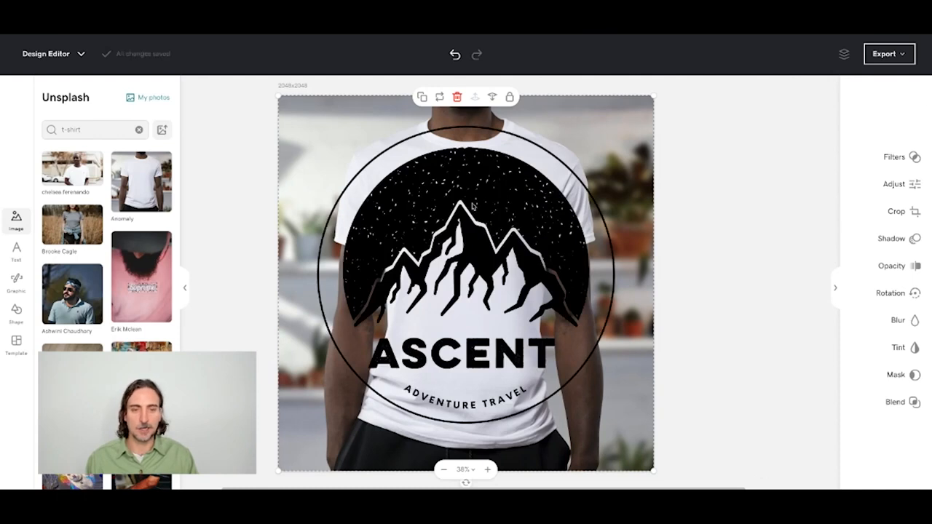
{"action": "left_click_drag", "start_coordinate": [278, 96], "coordinate": [457, 196]}
{"action": "left_click_drag", "start_coordinate": [389, 167], "coordinate": [398, 180]}
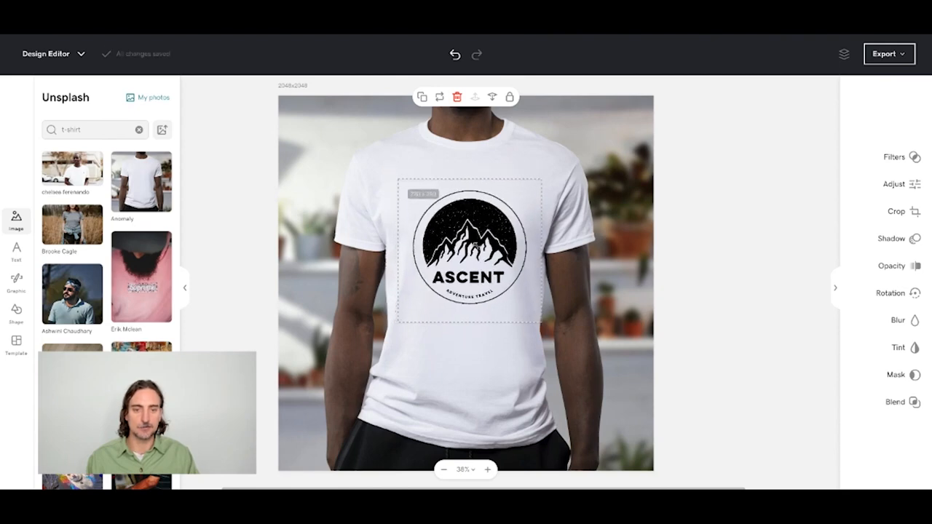